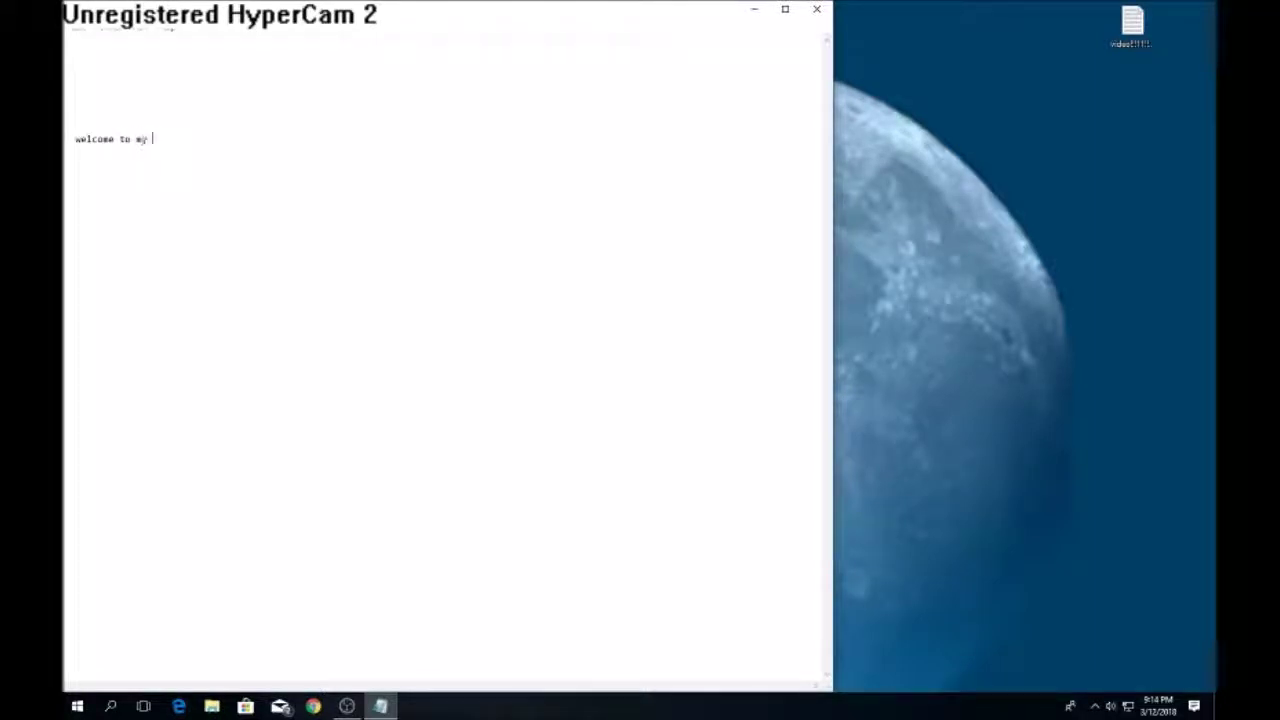
Complete the note's line so it reads "welcome to my video".
type("vid")
key("BackSpace")
type("e")
type("deo")
Replace the note's line with "today i will be showing you how to pull a harmless".
key("BackSpace")
key("BackSpace")
key("BackSpace")
key("BackSpace")
key("BackSpace")
key("BackSpace")
key("BackSpace")
key("BackSpace")
key("BackSpace")
key("BackSpace")
key("BackSpace")
key("BackSpace")
key("BackSpace")
key("BackSpace")
key("BackSpace")
key("BackSpace")
key("BackSpace")
key("BackSpace")
type("today i will be showing you h")
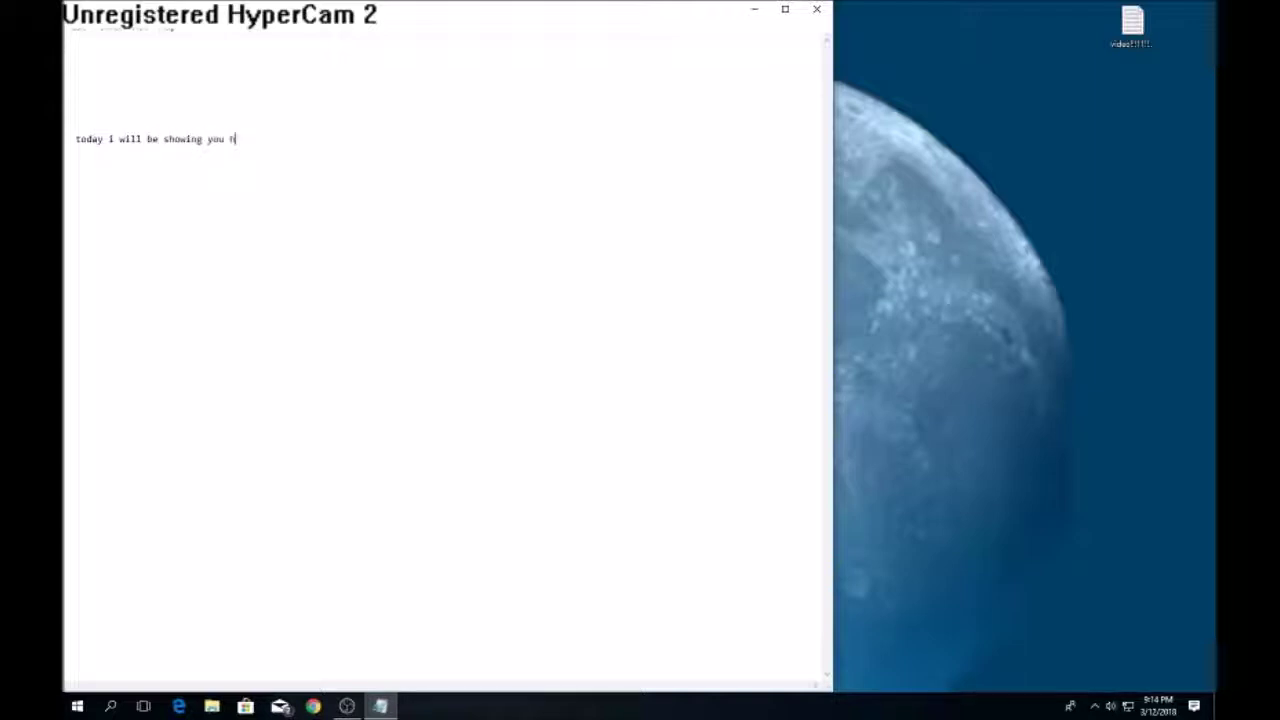
type("ow to pull a harmel")
key("BackSpace")
key("BackSpace")
key("BackSpace")
key("BackSpace")
type("mles")
Replace the note's line with "prank on your friend".
key("BackSpace")
key("BackSpace")
key("BackSpace")
key("BackSpace")
key("BackSpace")
key("BackSpace")
key("BackSpace")
key("BackSpace")
key("BackSpace")
key("BackSpace")
key("BackSpace")
key("BackSpace")
key("BackSpace")
key("BackSpace")
key("BackSpace")
key("BackSpace")
key("BackSpace")
key("BackSpace")
key("BackSpace")
key("BackSpace")
type("prank on")
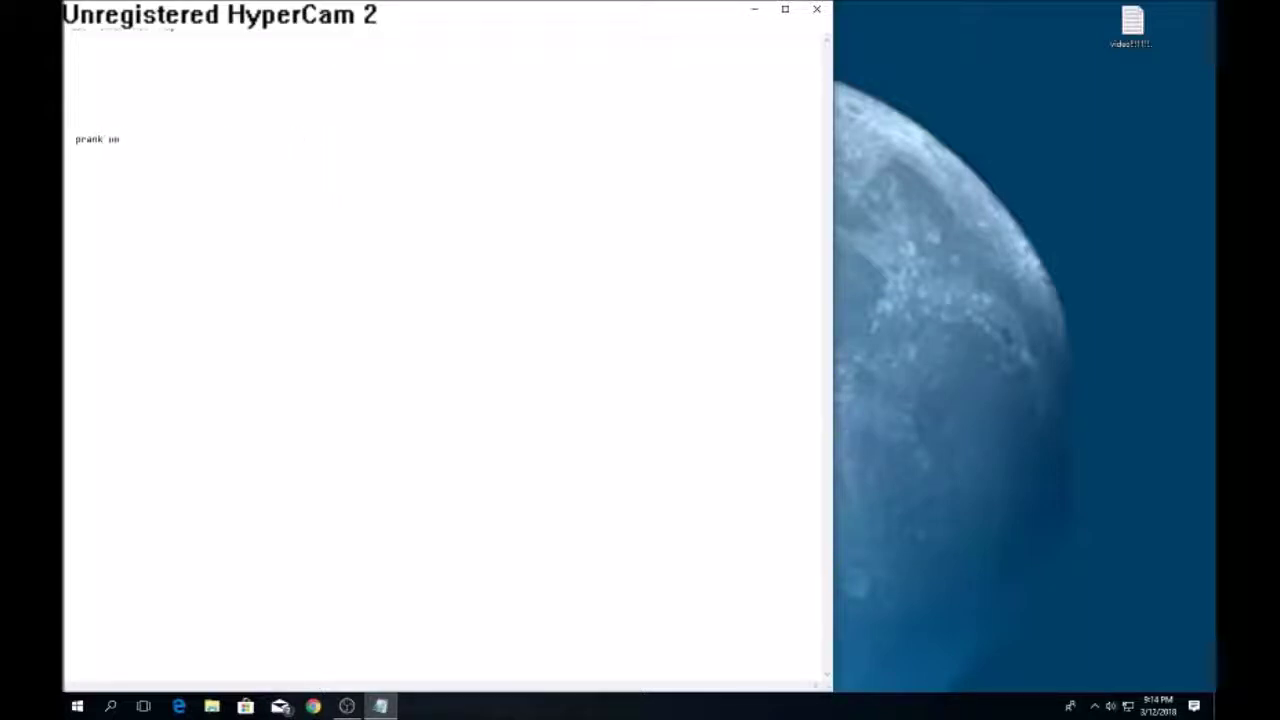
type(" your friend")
Replace the note's line with "for expamle take any file like this text file".
key("BackSpace")
key("BackSpace")
key("BackSpace")
key("BackSpace")
key("BackSpace")
key("BackSpace")
key("BackSpace")
key("BackSpace")
key("BackSpace")
key("BackSpace")
key("BackSpace")
key("BackSpace")
key("BackSpace")
key("BackSpace")
key("BackSpace")
key("BackSpace")
key("BackSpace")
key("BackSpace")
type("or e")
type("xample ")
type("take any file lik")
type("e file this te")
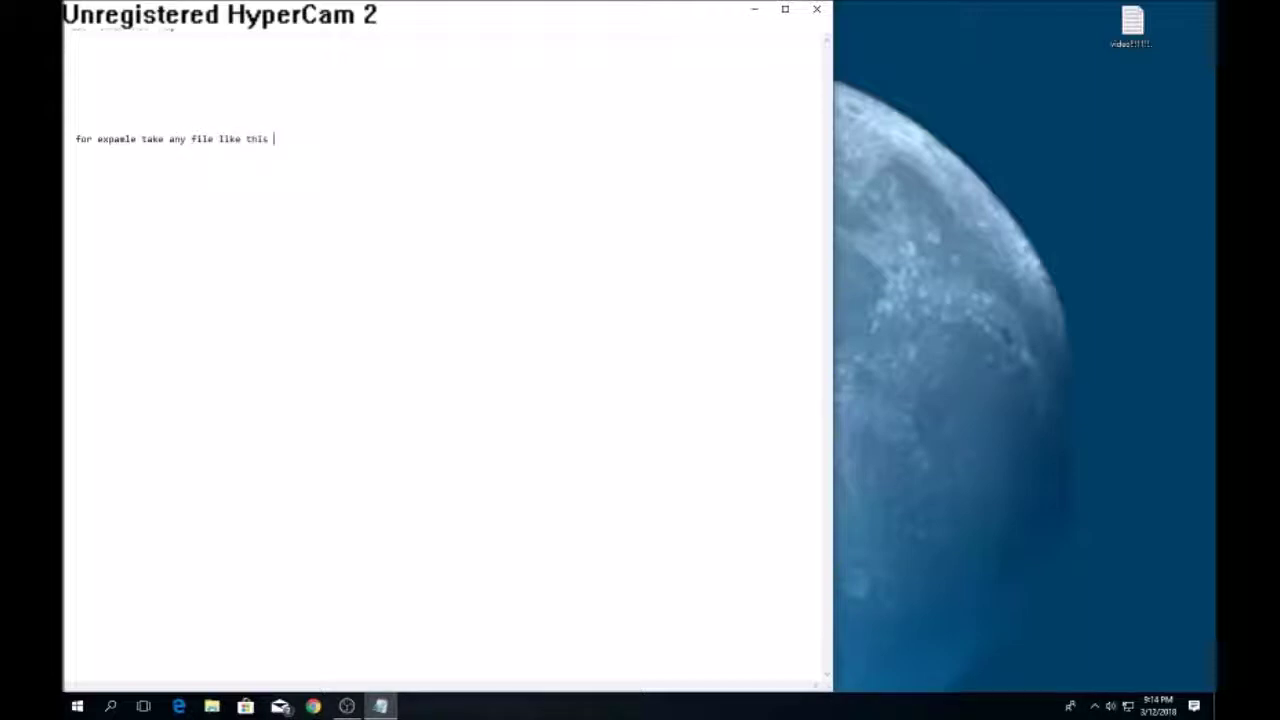
type("xt file")
Create a new text document on the desktop named prank.txt.
right_click(934, 256)
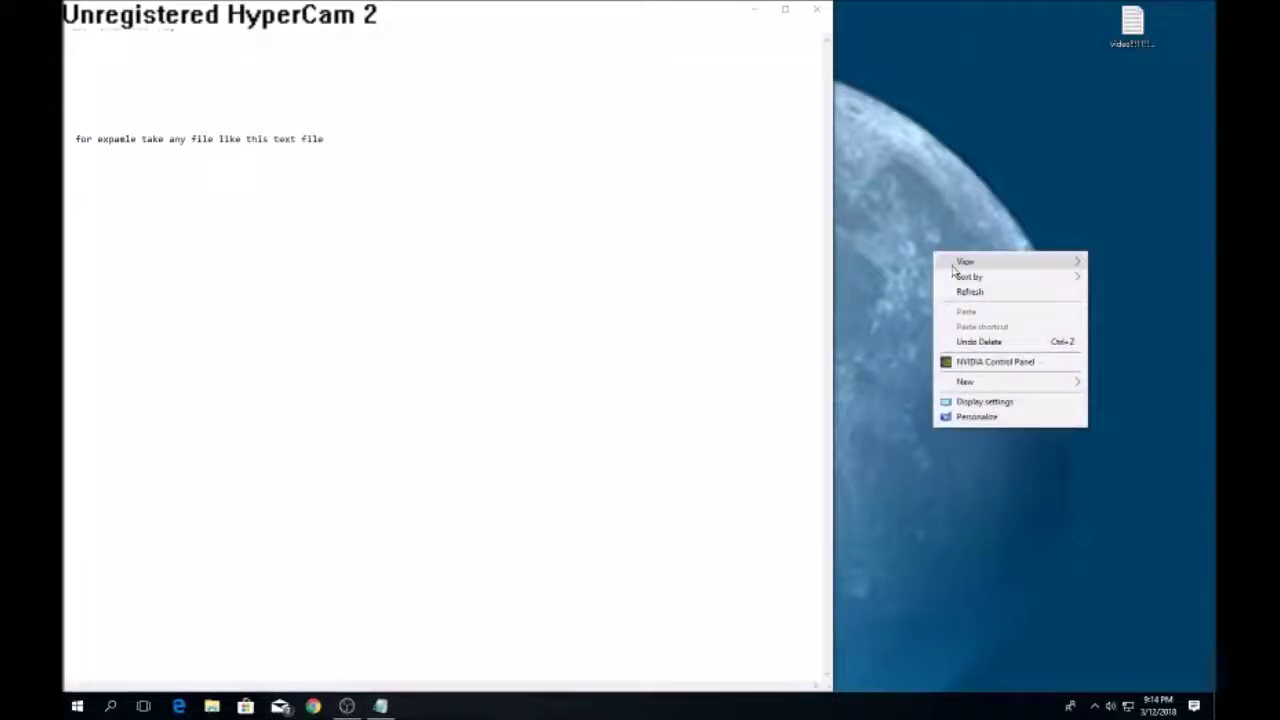
mouse_move(980, 381)
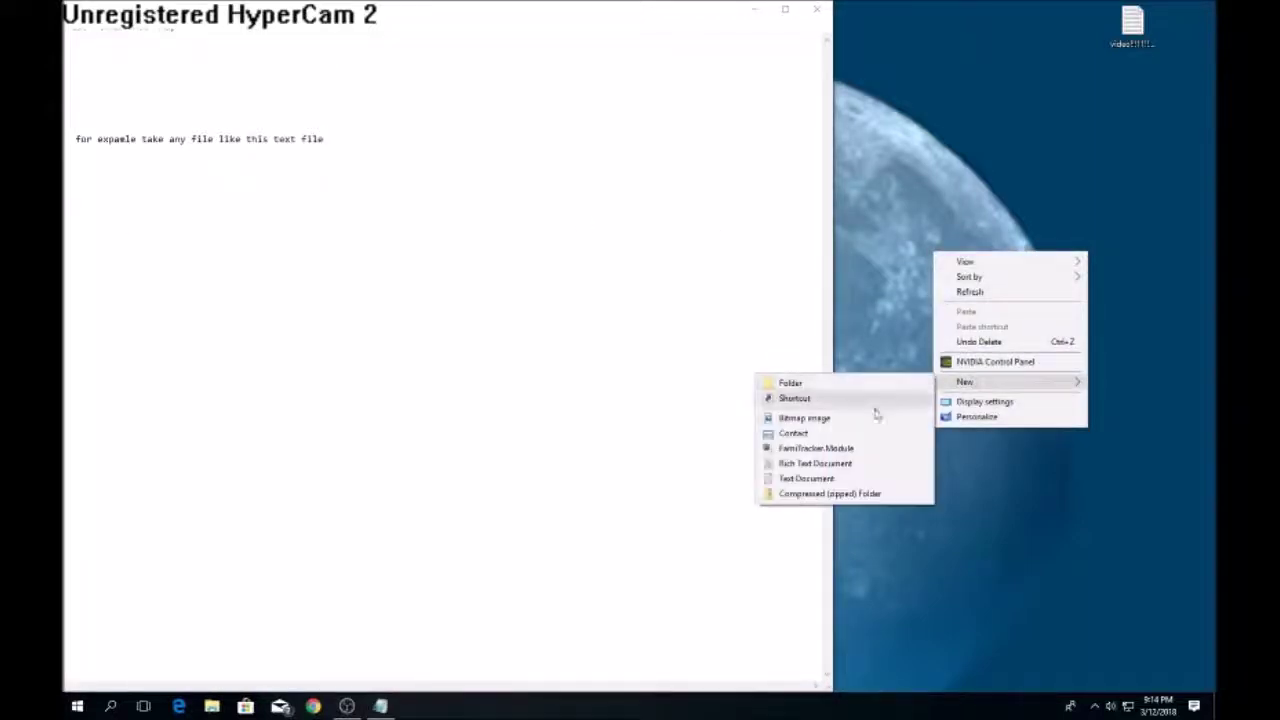
left_click(860, 480)
type("prank.txt")
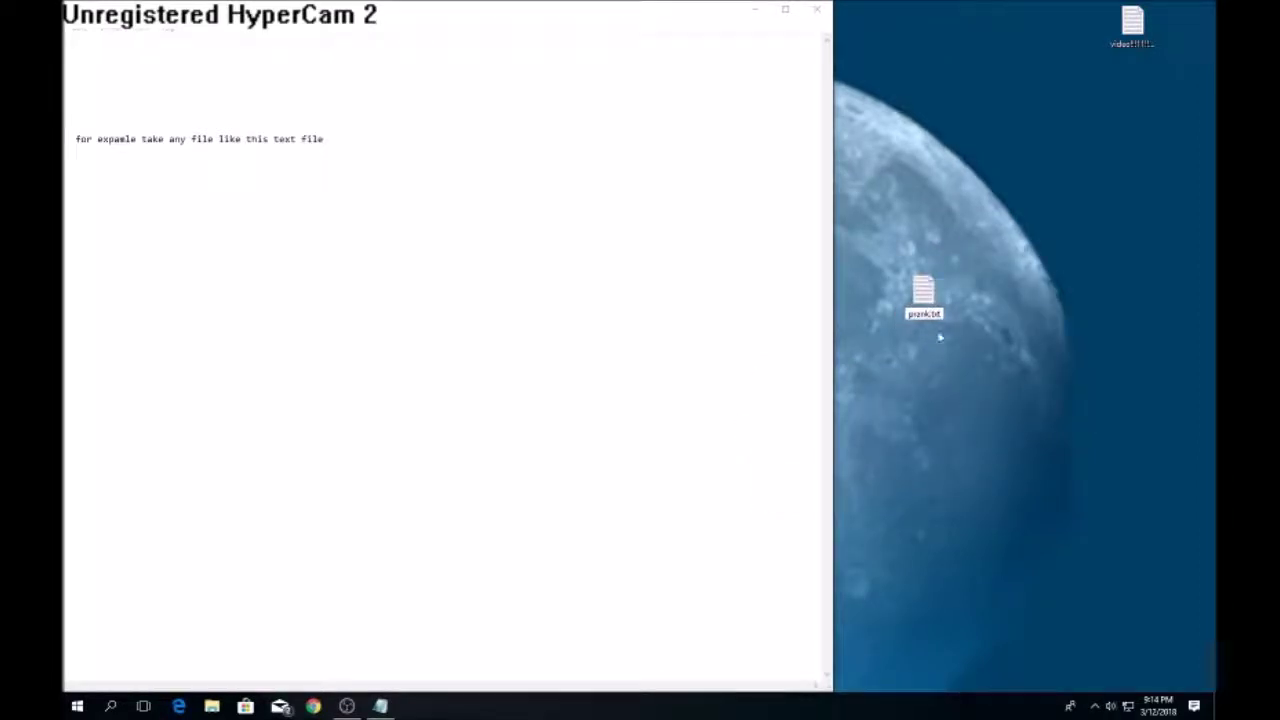
Open prank.txt, enter the text "pranked", and save and close the file.
double_click(922, 292)
type("pranked")
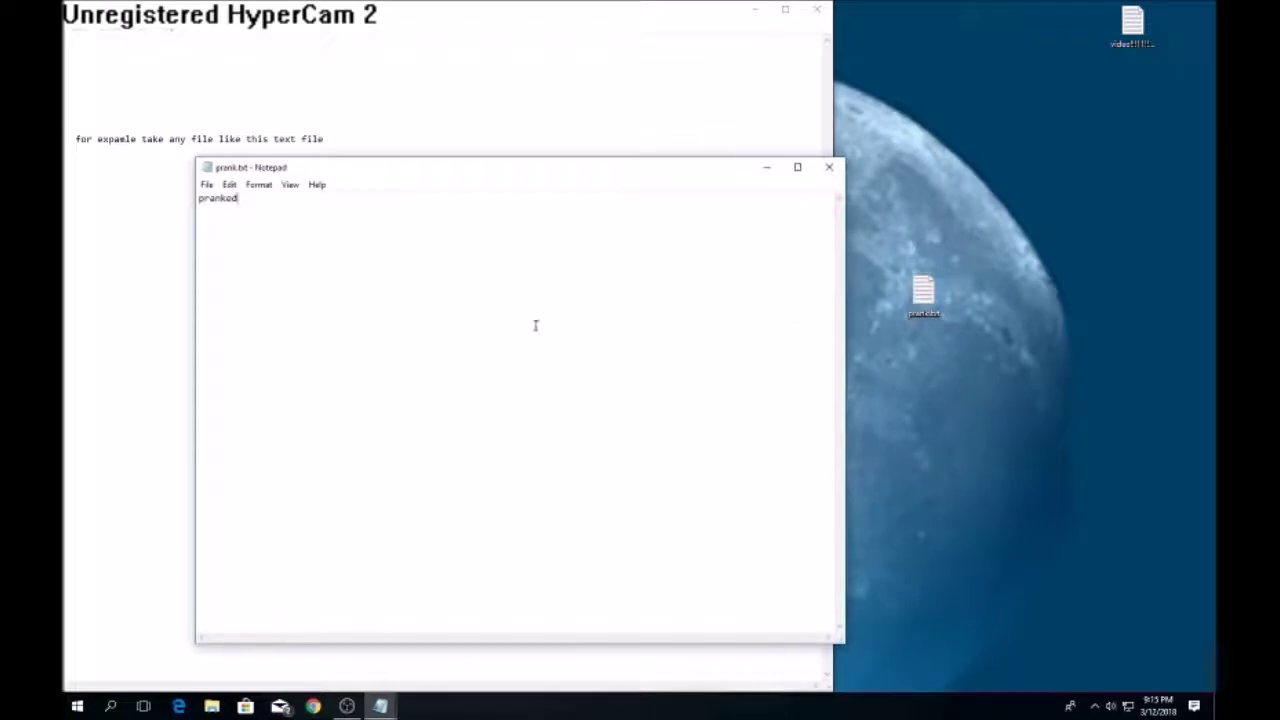
left_click(207, 185)
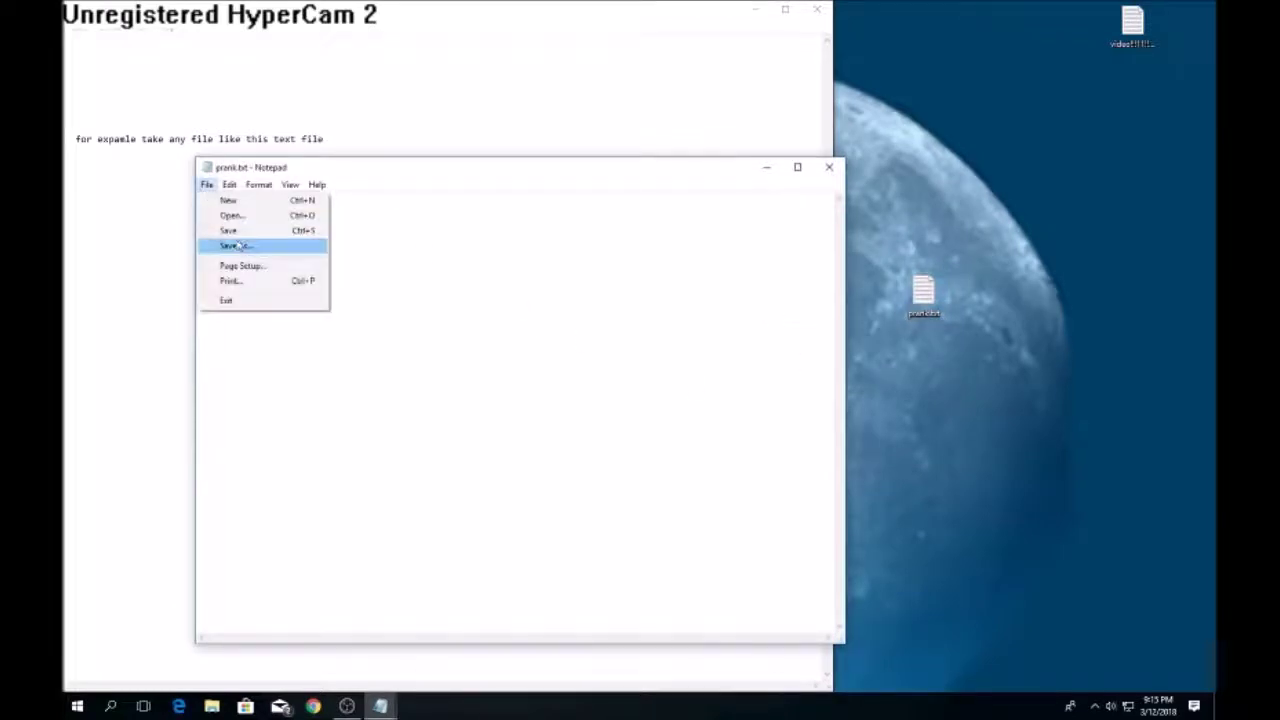
left_click(241, 232)
left_click(829, 168)
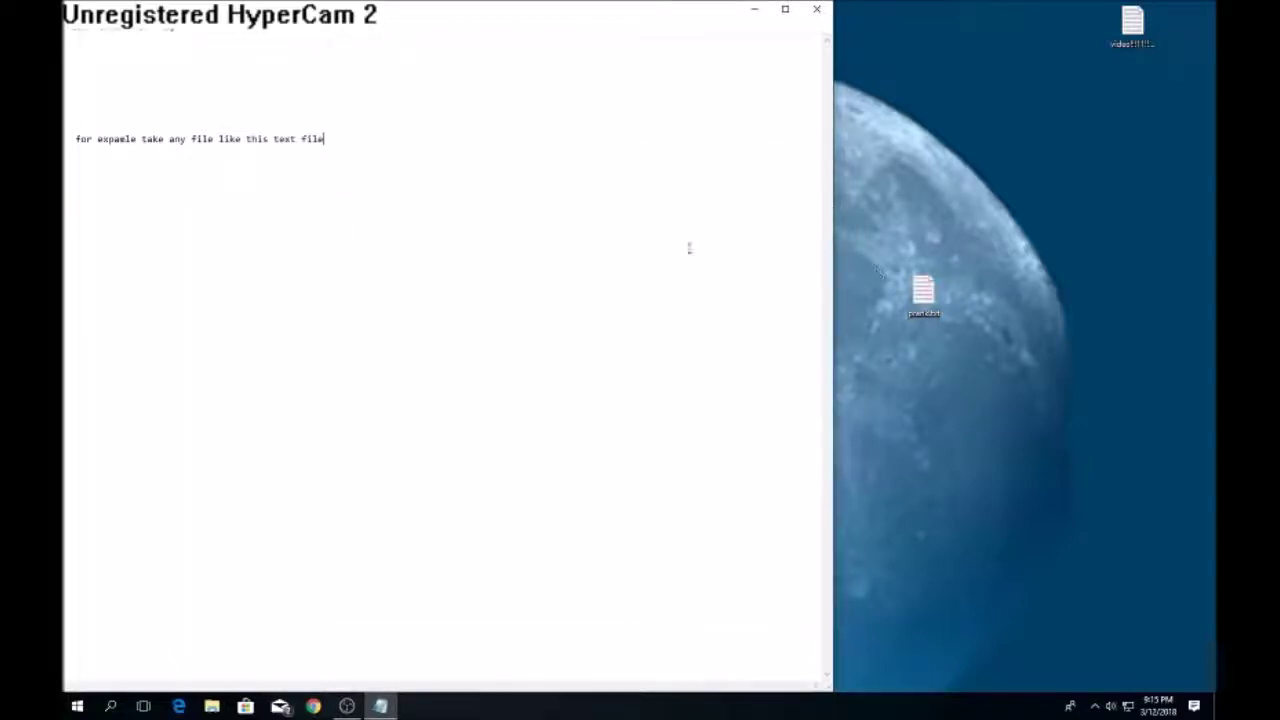
Replace the note's line with "then rename the file extension on the file to whatever you want".
key("BackSpace")
key("BackSpace")
key("BackSpace")
key("BackSpace")
key("BackSpace")
key("BackSpace")
key("BackSpace")
key("BackSpace")
key("BackSpace")
key("BackSpace")
key("BackSpace")
key("BackSpace")
key("BackSpace")
key("BackSpace")
key("BackSpace")
key("BackSpace")
key("BackSpace")
key("BackSpace")
key("BackSpace")
key("BackSpace")
key("BackSpace")
key("BackSpace")
key("BackSpace")
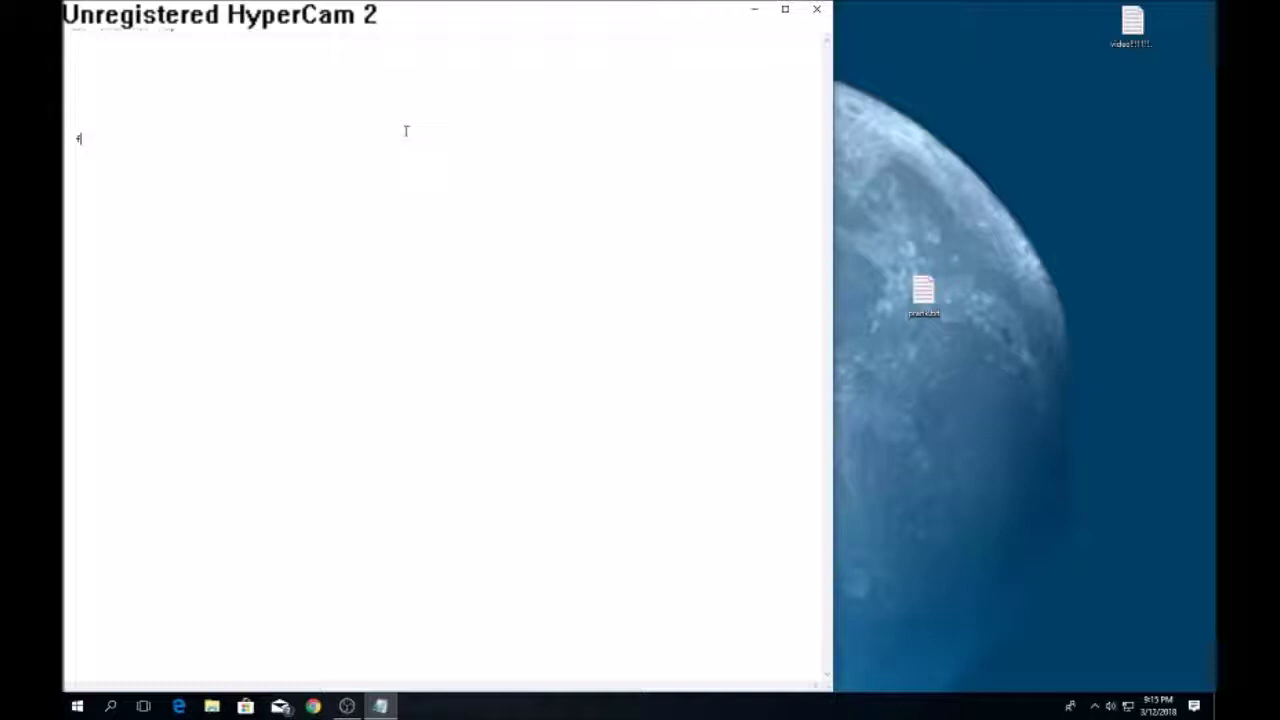
type("then renamme the file exens")
key("BackSpace")
key("BackSpace")
key("BackSpace")
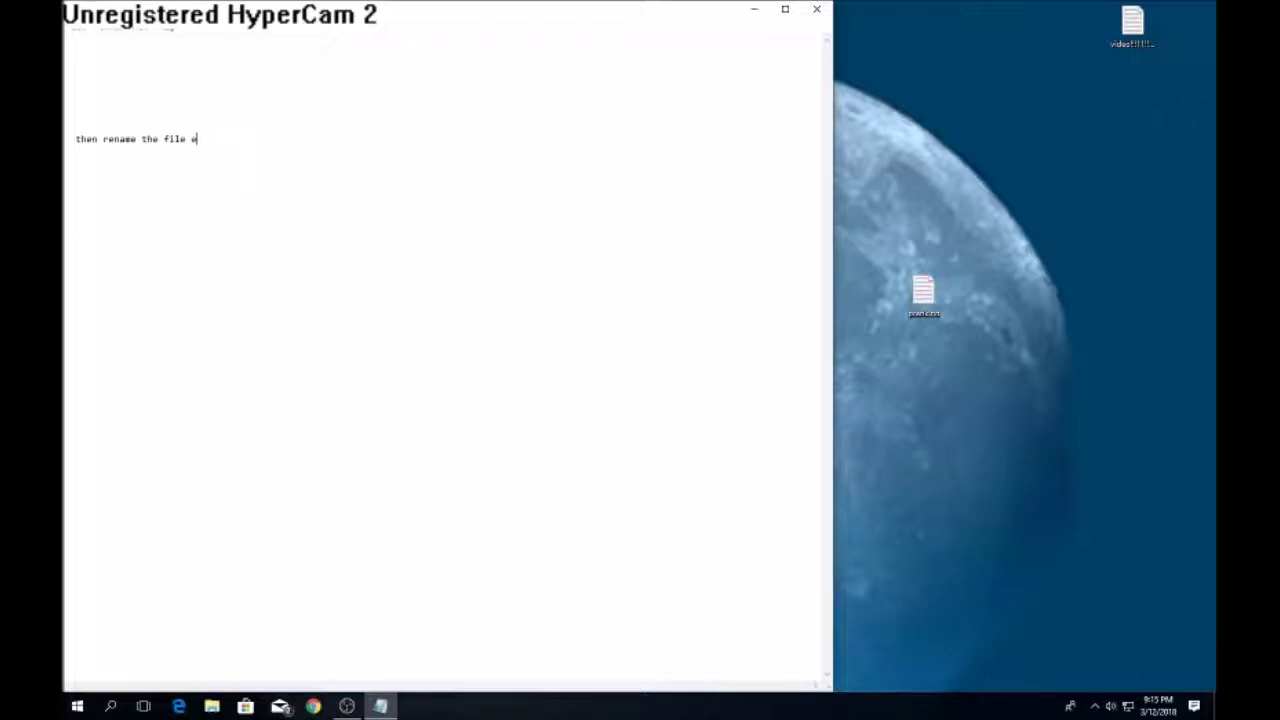
type("tension on the file to")
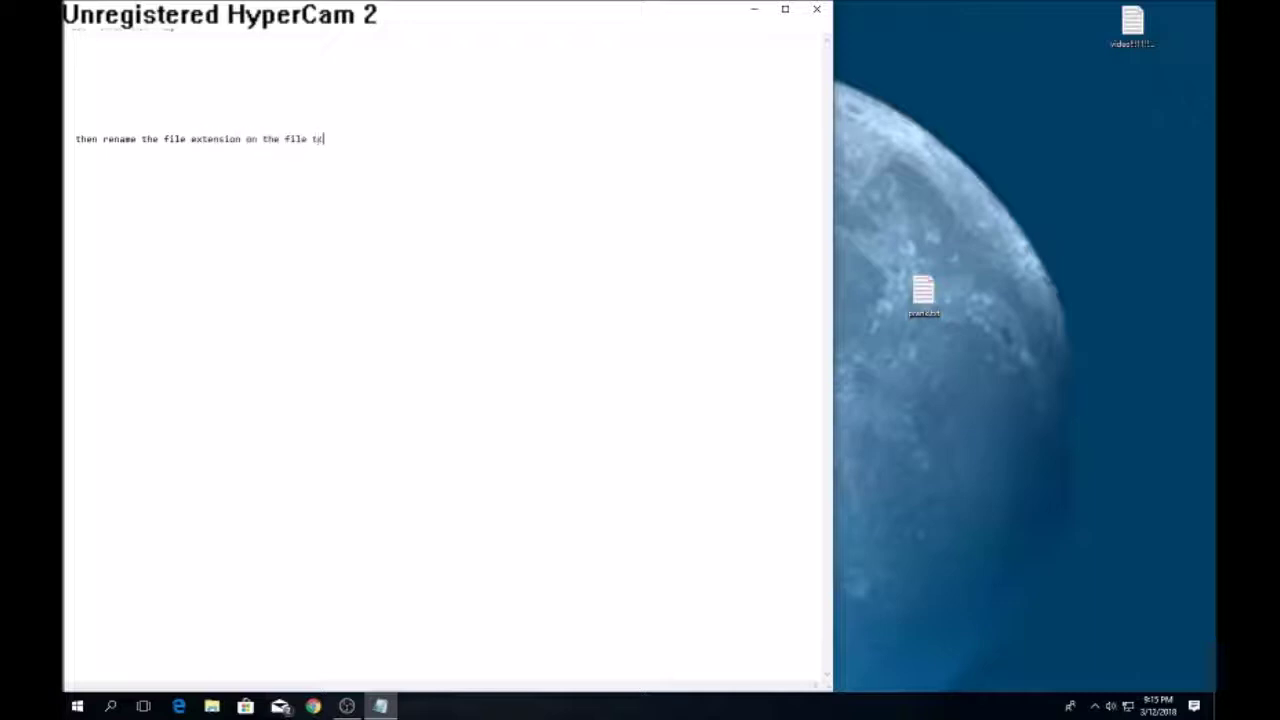
type(" whatever you want")
key("BackSpace")
key("BackSpace")
type("nt")
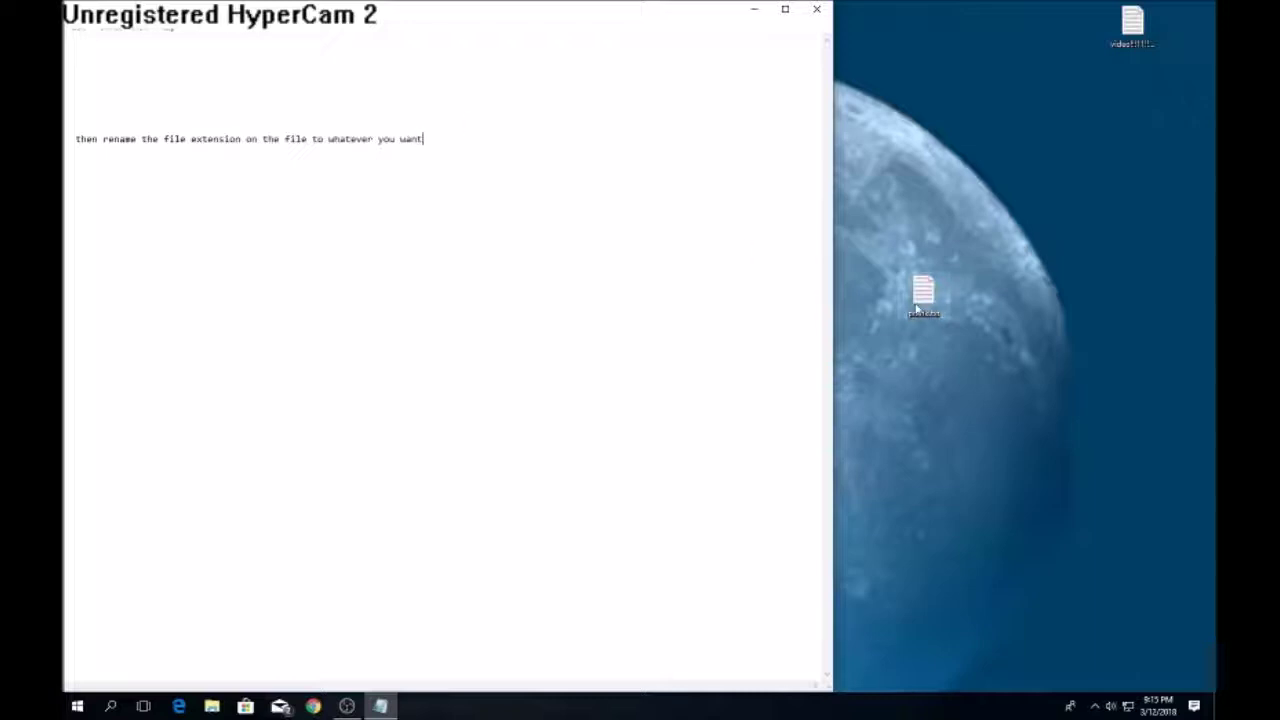
Rename the desktop file prank.txt to prank.nope.
right_click(913, 308)
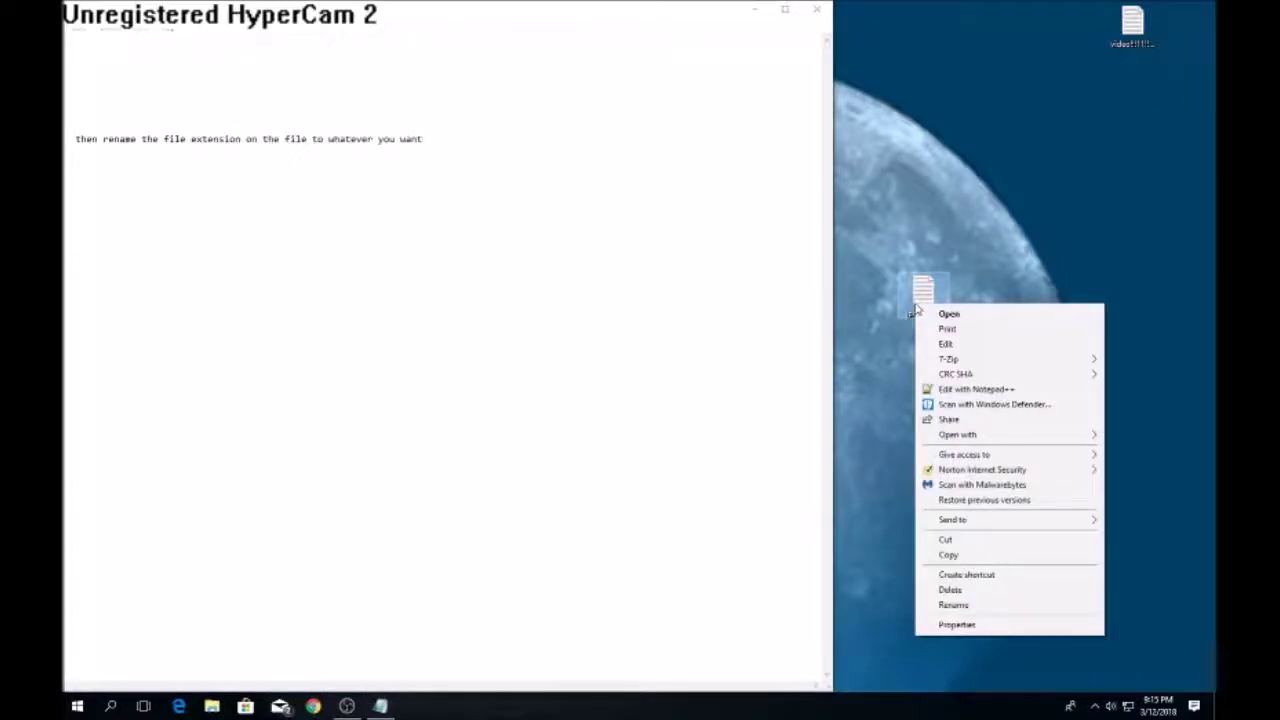
left_click(982, 606)
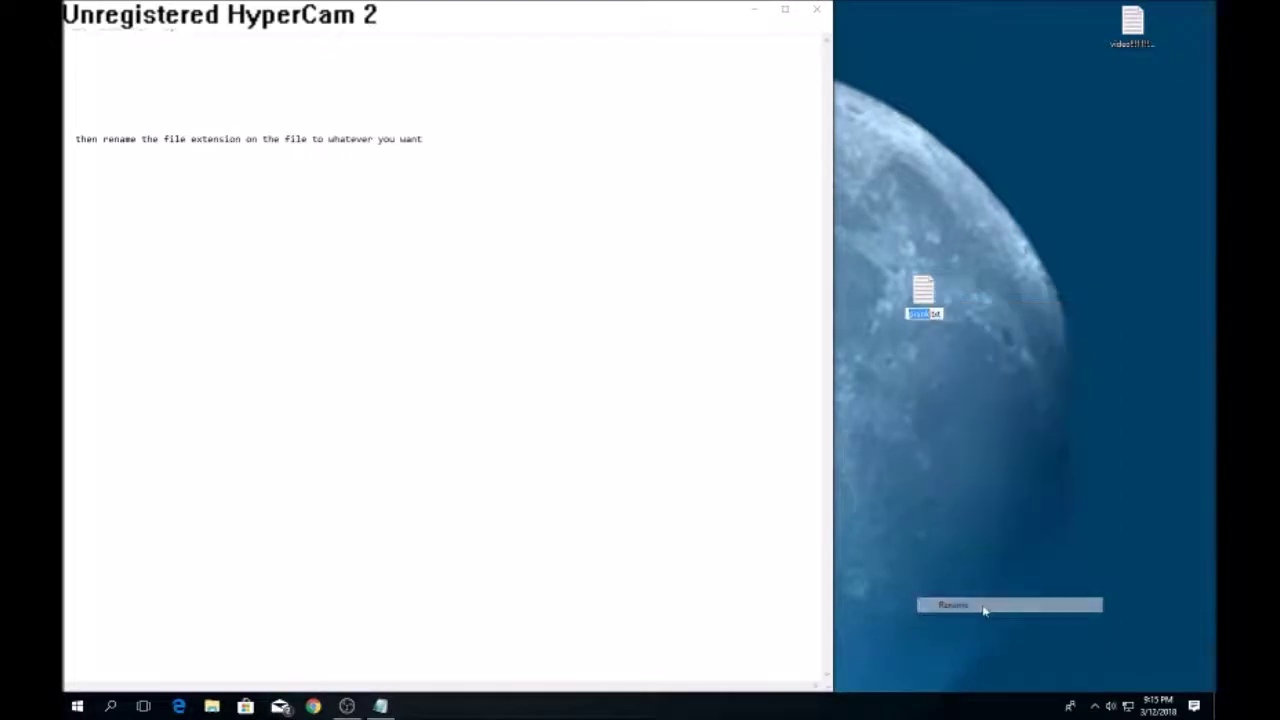
key("Right")
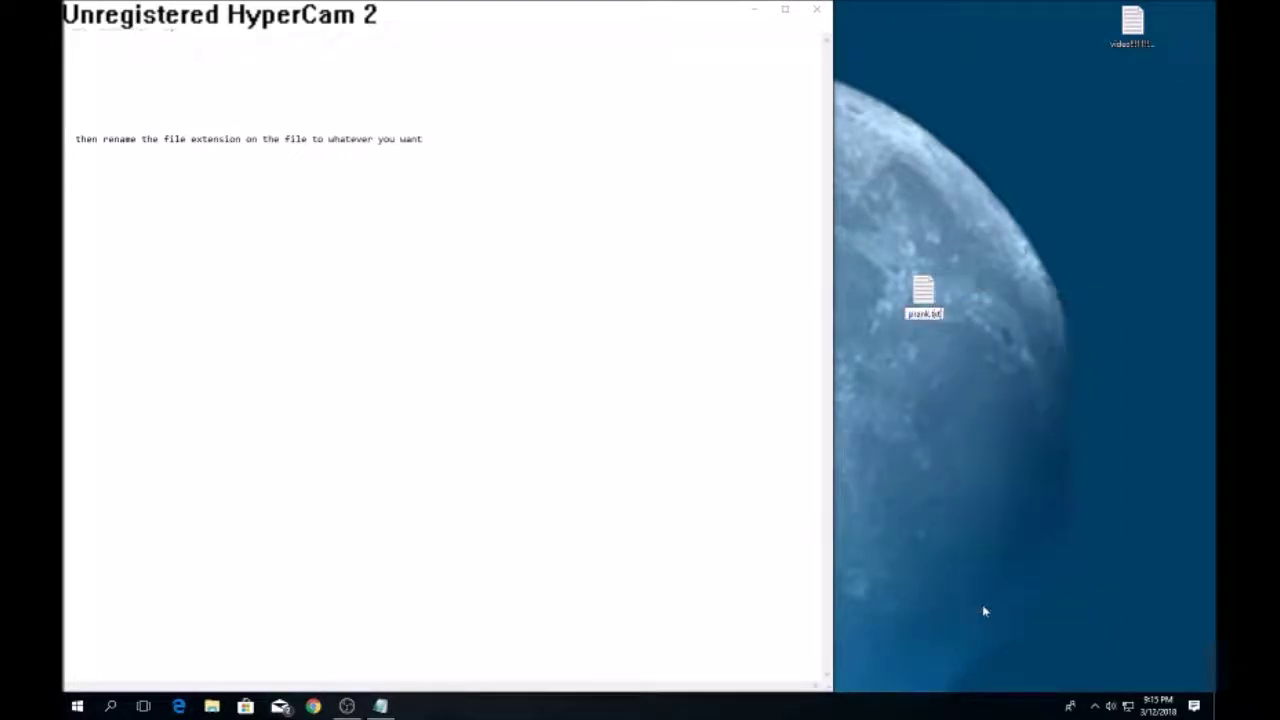
key("BackSpace")
key("BackSpace")
key("BackSpace")
type("oops")
key("Return")
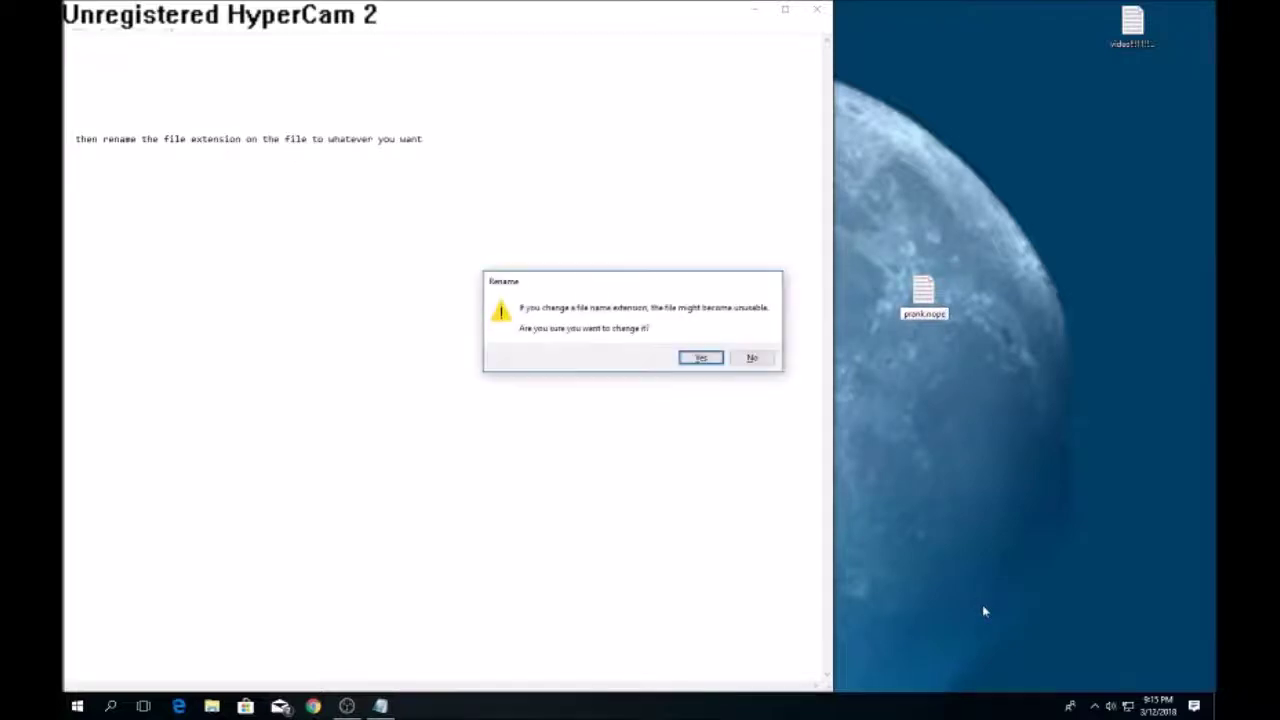
Replace the note's line with "click yes".
left_click(487, 138)
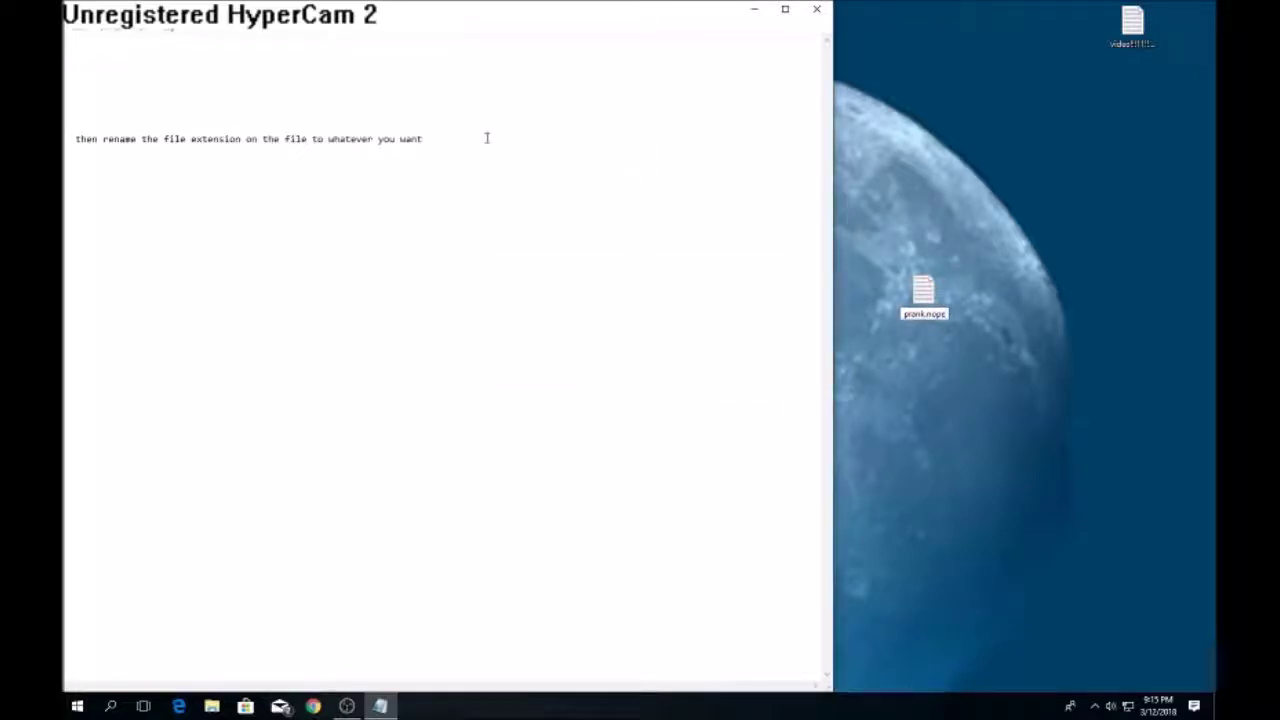
type("cl")
key("BackSpace")
key("BackSpace")
key("BackSpace")
key("BackSpace")
key("BackSpace")
key("BackSpace")
key("BackSpace")
key("BackSpace")
key("BackSpace")
key("BackSpace")
key("BackSpace")
key("BackSpace")
key("BackSpace")
key("BackSpace")
key("BackSpace")
key("BackSpace")
key("BackSpace")
key("BackSpace")
key("BackSpace")
key("BackSpace")
key("BackSpace")
key("BackSpace")
key("BackSpace")
key("BackSpace")
key("BackSpace")
key("BackSpace")
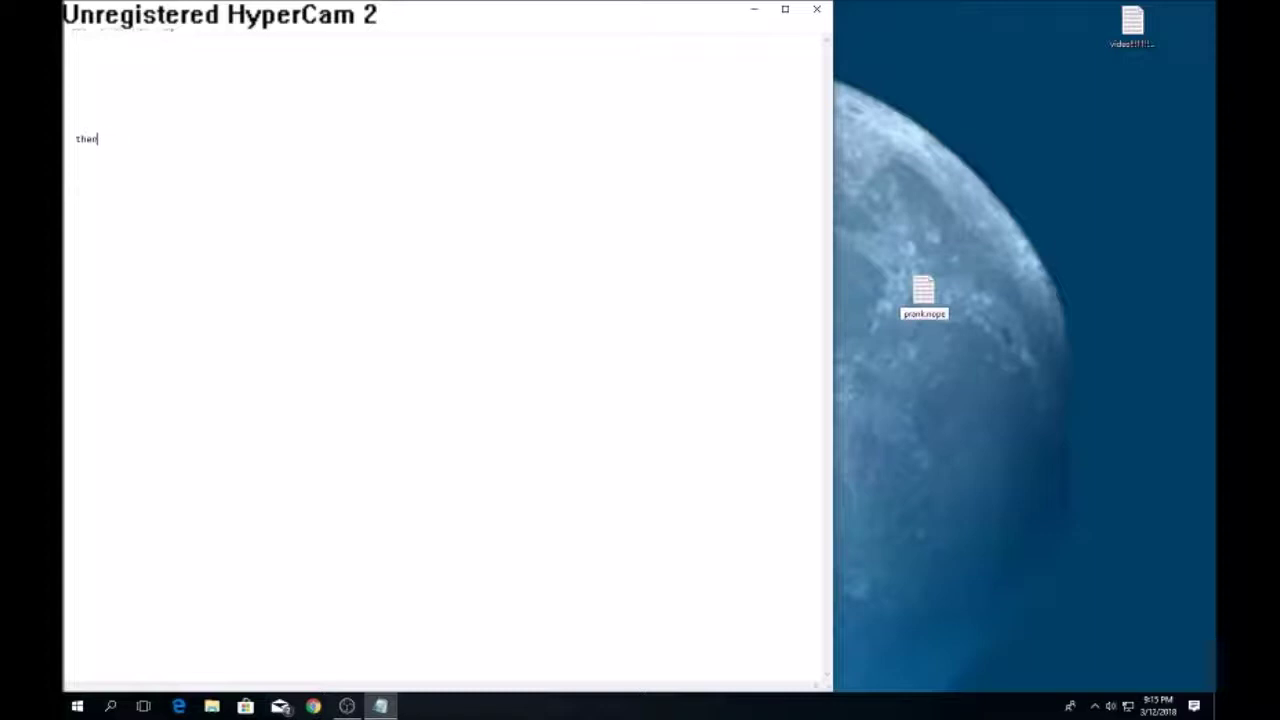
type("ick yes")
Move the Rename warning onto the free desktop area beside the note window, and restore the note window's height and width.
mouse_move(380, 706)
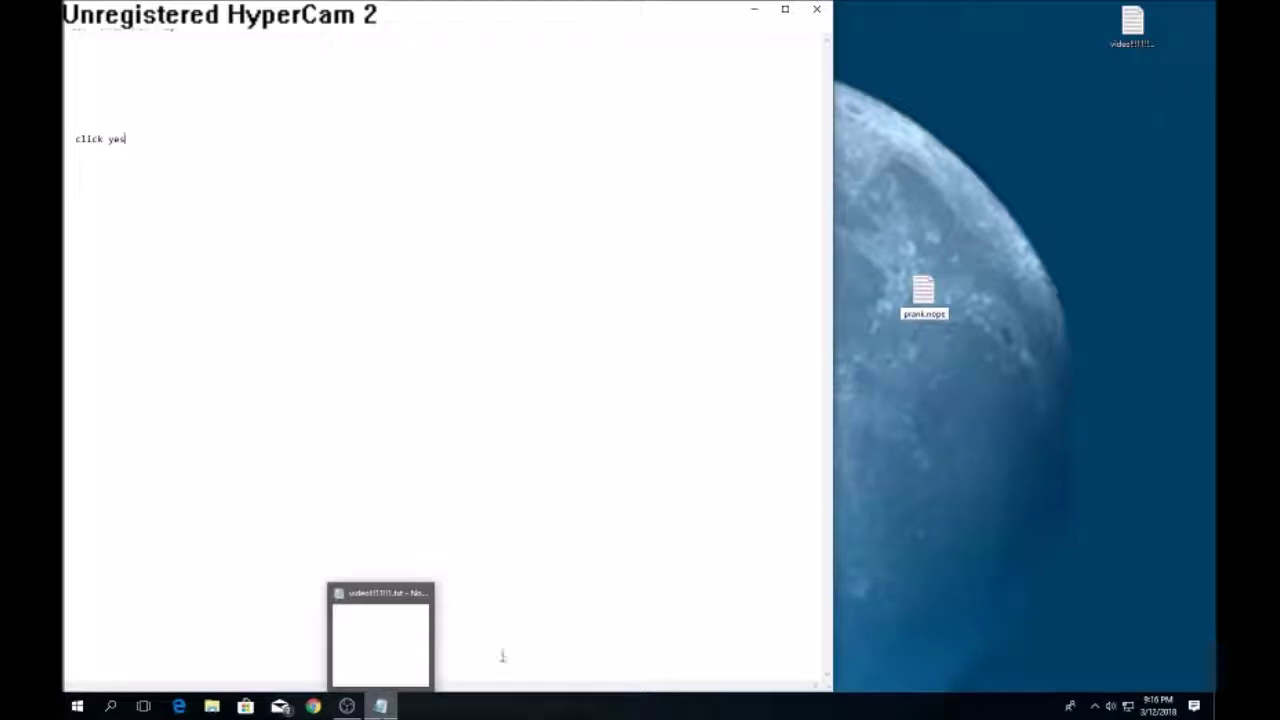
left_click_drag(655, 20, 543, 29)
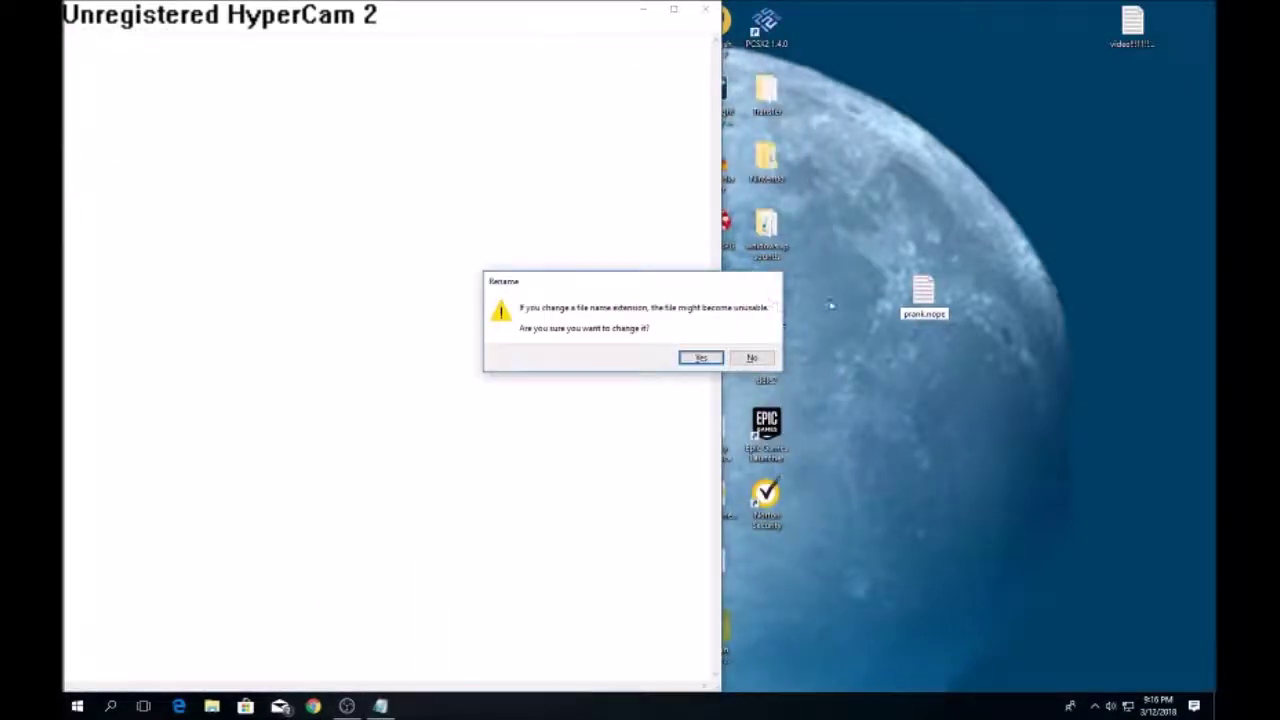
left_click_drag(723, 289, 1053, 247)
double_click(612, 13)
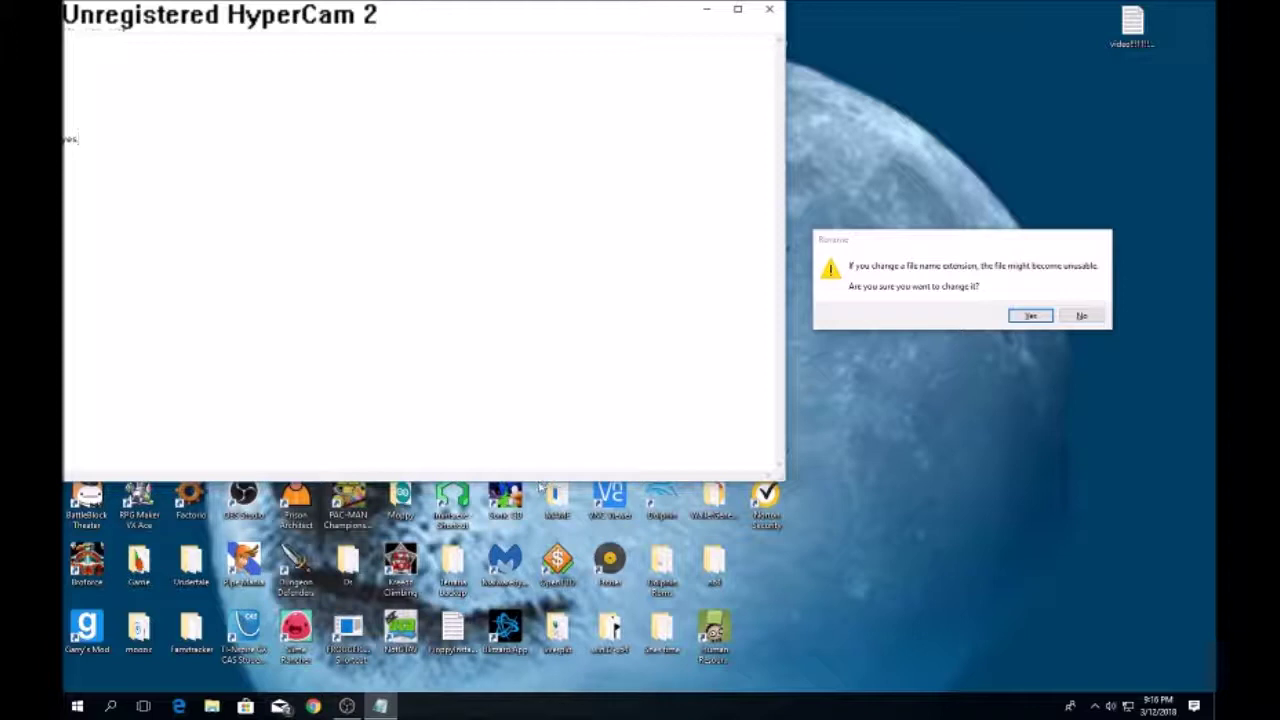
left_click_drag(542, 481, 575, 688)
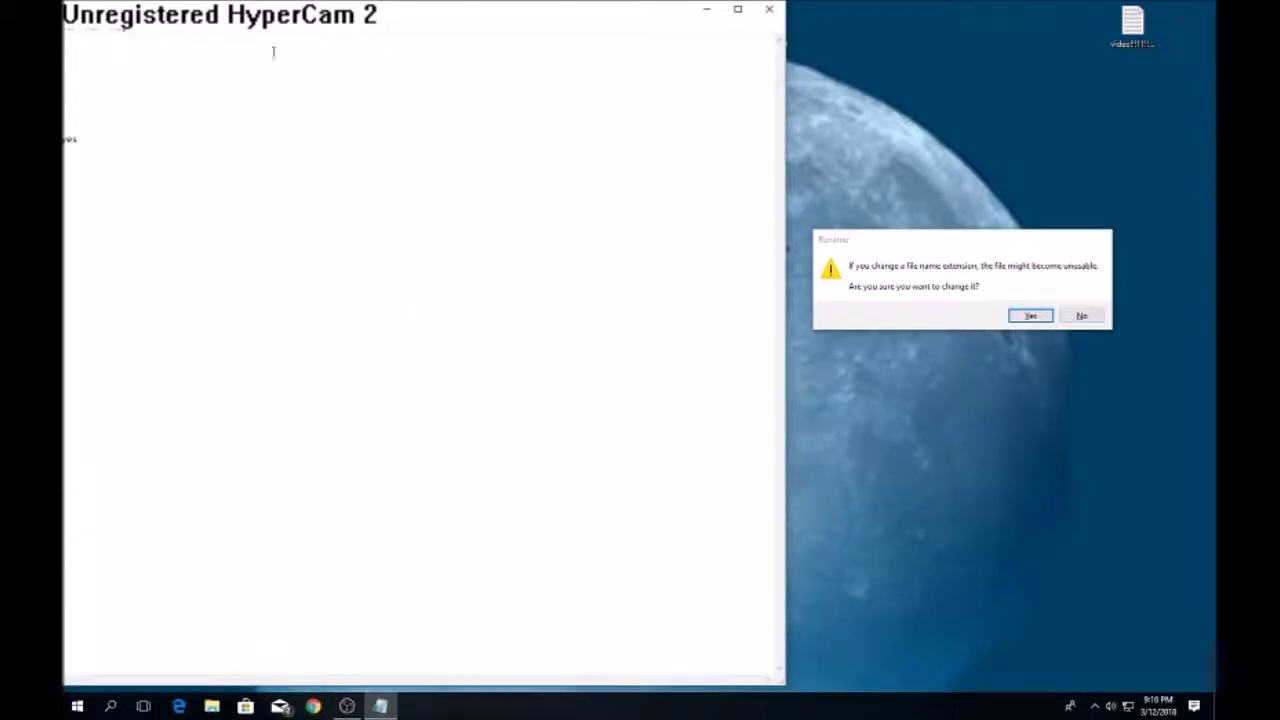
left_click_drag(785, 120, 835, 120)
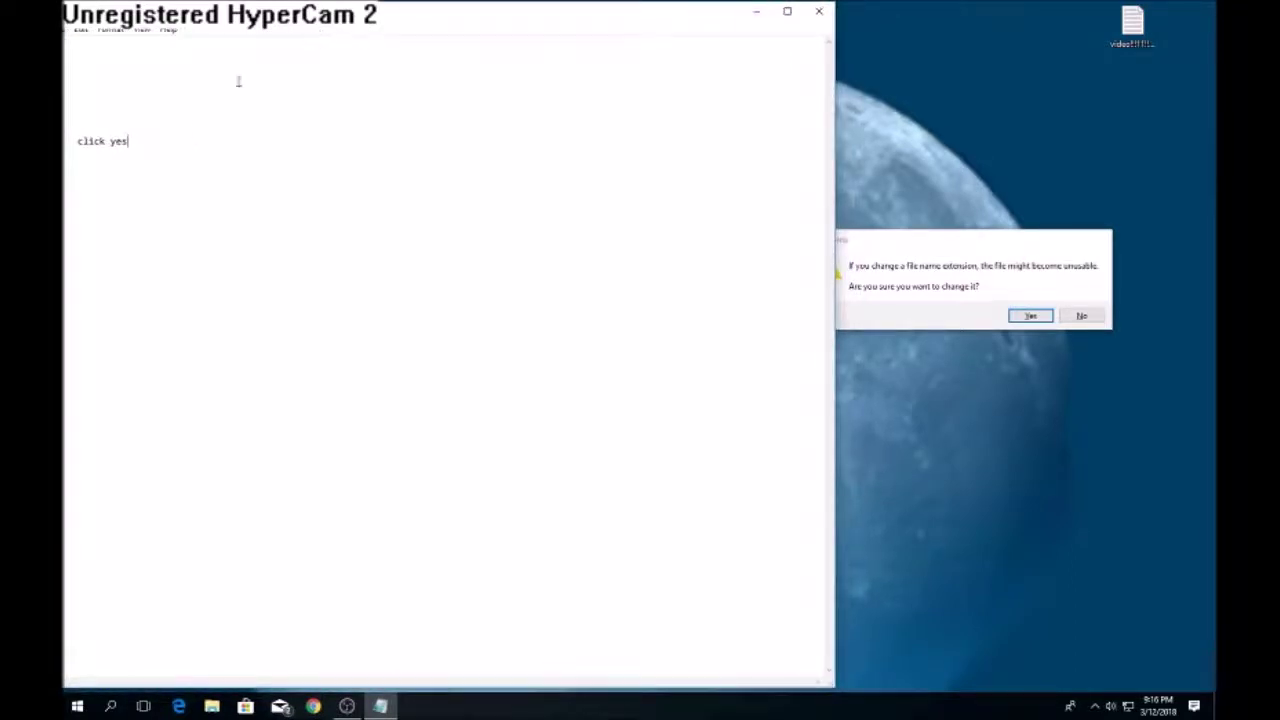
Clear the note's "click yes" line and accept the Rename warning to change the desktop file's extension.
key("BackSpace")
key("BackSpace")
key("BackSpace")
key("BackSpace")
key("BackSpace")
key("BackSpace")
key("BackSpace")
key("BackSpace")
left_click(1031, 316)
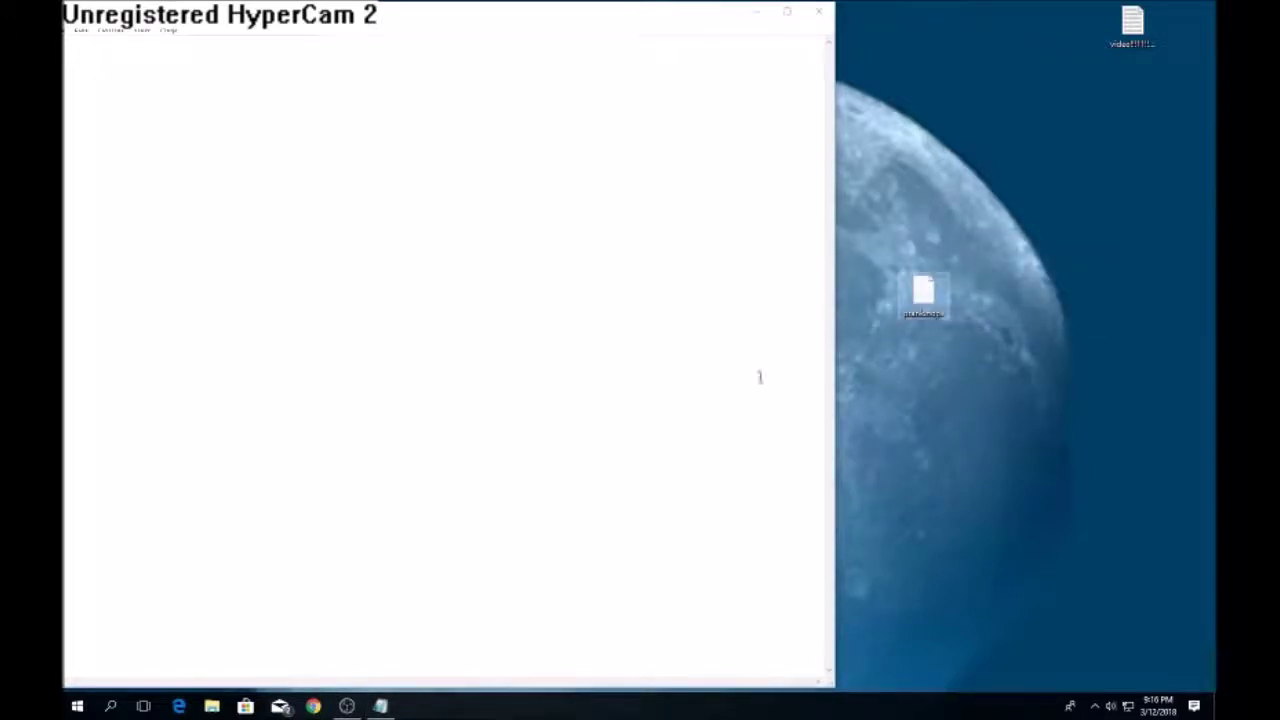
left_click(890, 408)
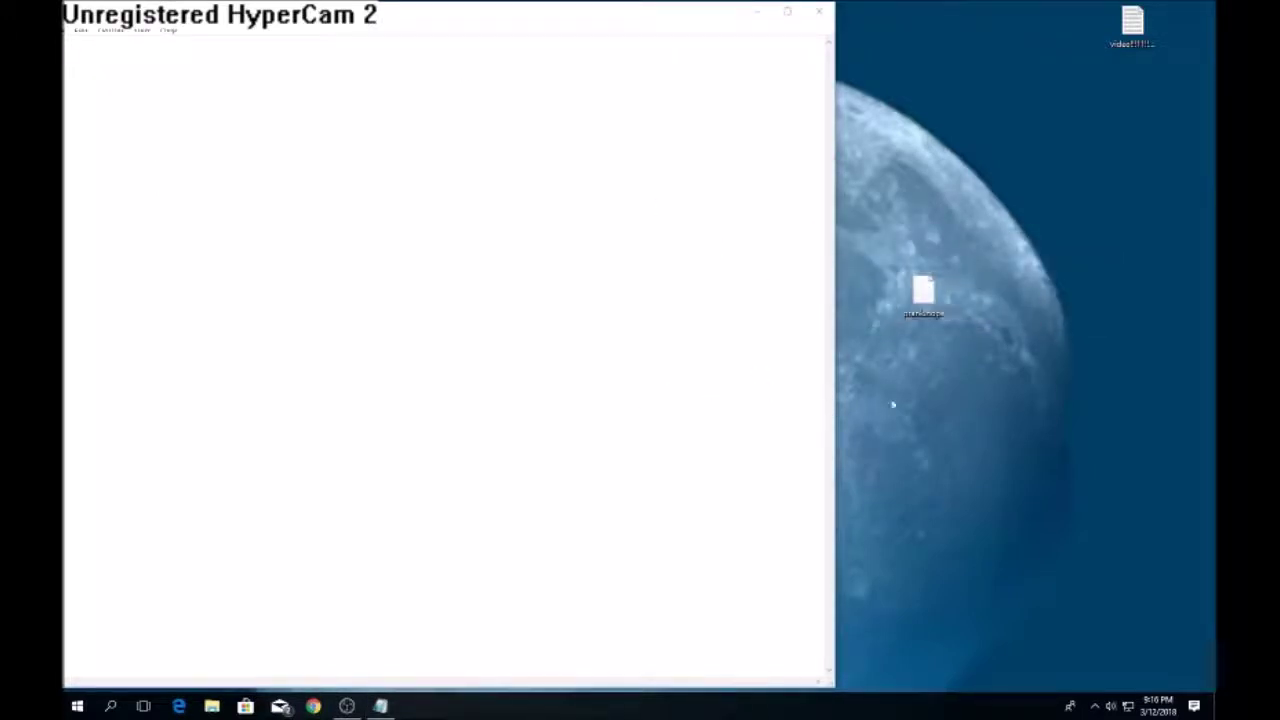
Write "now it wont open" on the note's empty caption line.
left_click(86, 143)
type("now it wonn")
key("BackSpace")
type("t open")
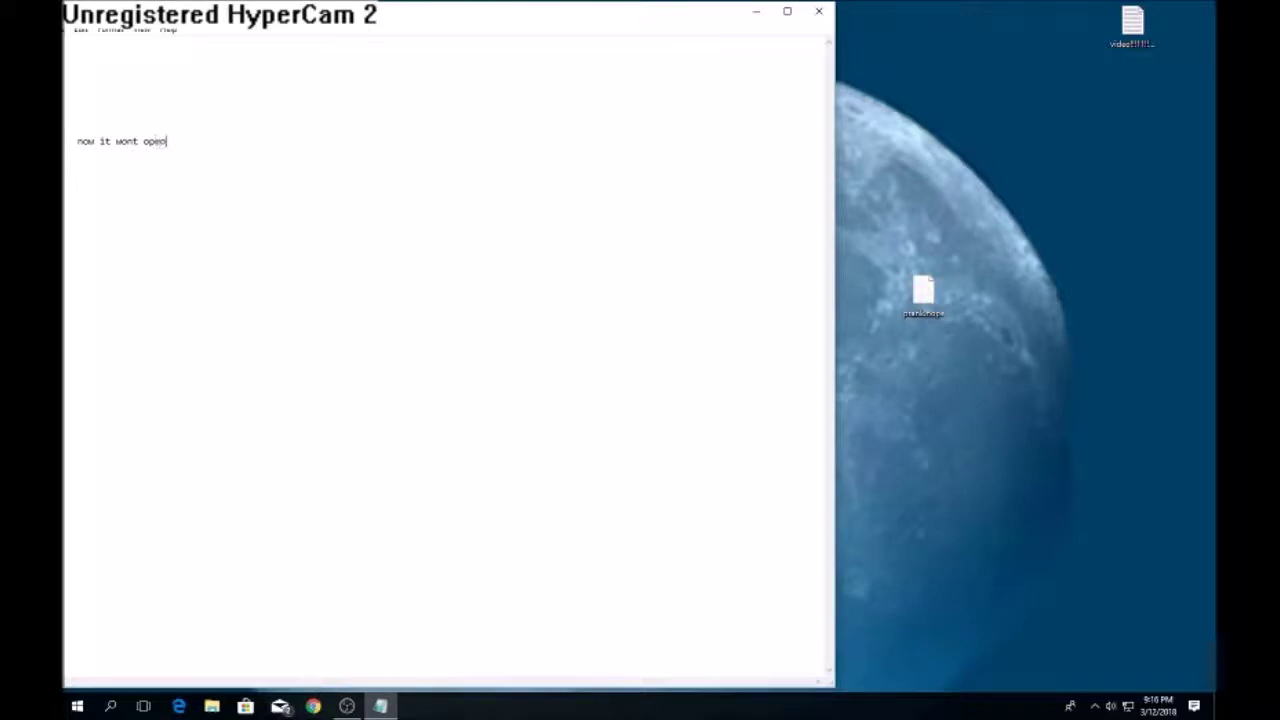
Try to open the desktop file prank.nope, dismiss the app chooser and return to the note's line.
double_click(920, 292)
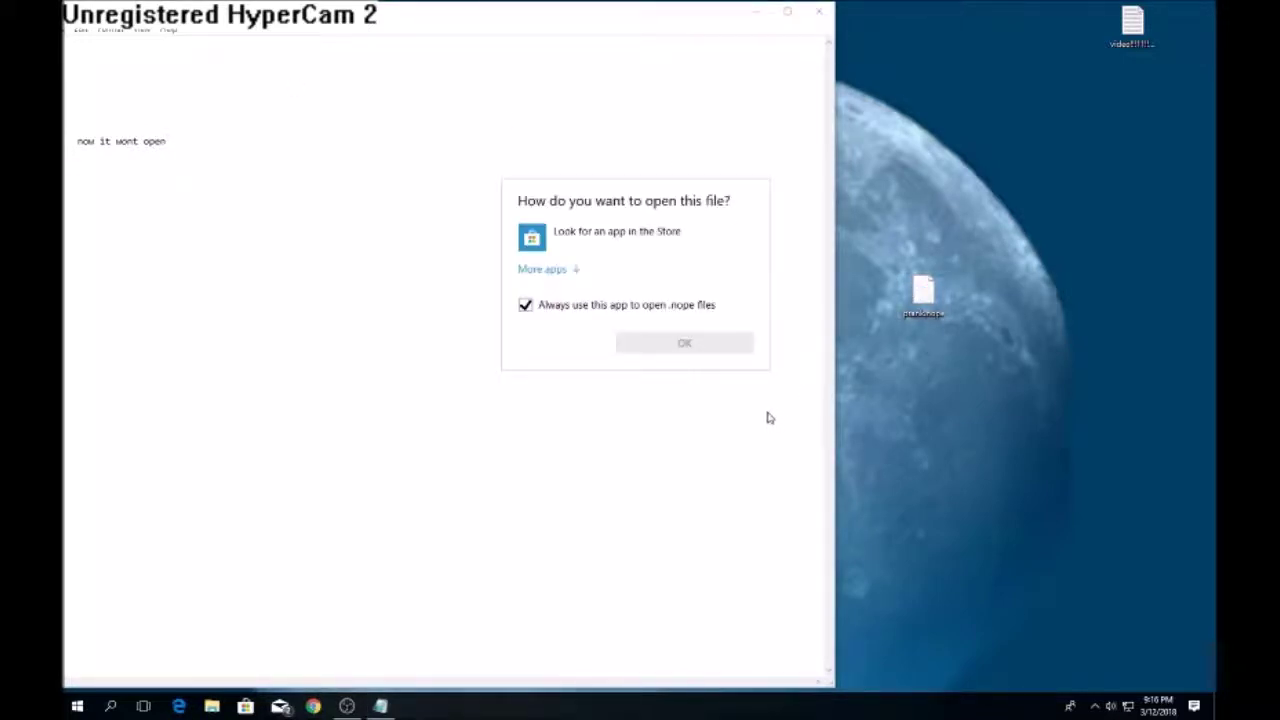
left_click(886, 452)
left_click(226, 143)
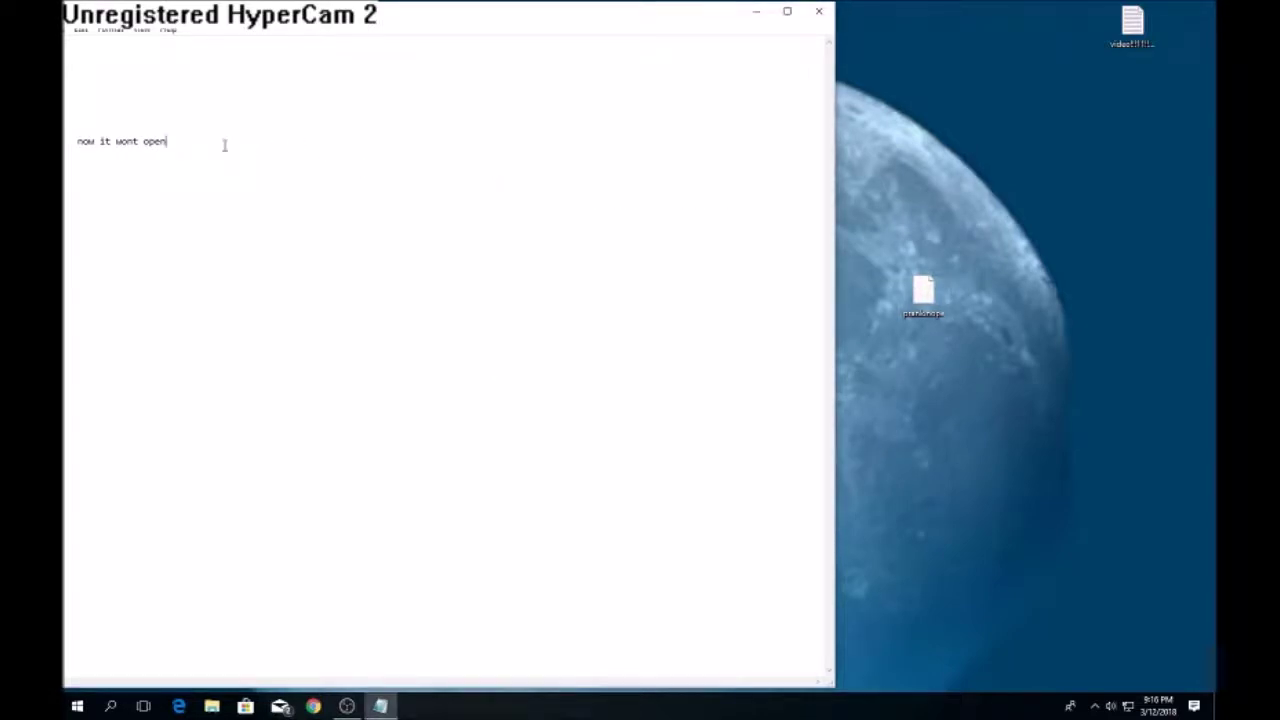
Replace the note's line with "to undo the prank just rename it to the original name".
key("BackSpace")
key("BackSpace")
key("BackSpace")
key("BackSpace")
key("BackSpace")
key("BackSpace")
key("BackSpace")
key("BackSpace")
key("BackSpace")
key("BackSpace")
key("BackSpace")
type("to undo the prank just rename")
key("BackSpace")
key("BackSpace")
type("it to thee")
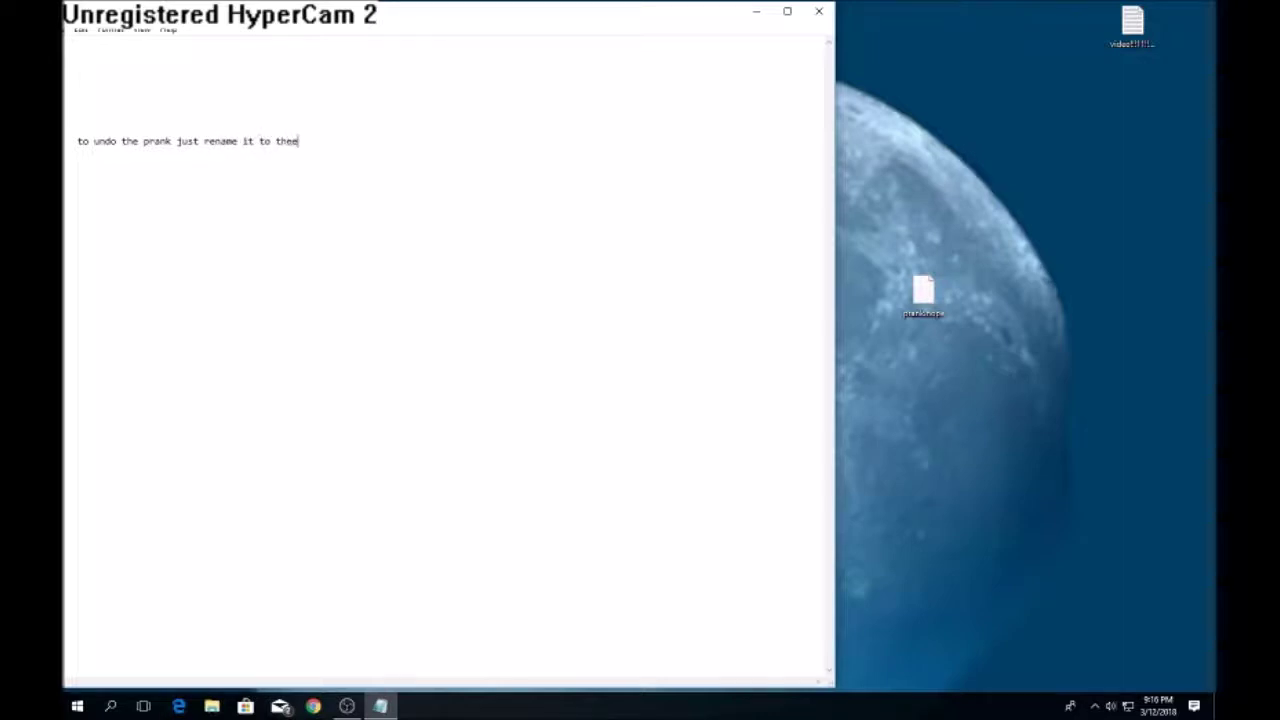
key("BackSpace")
type(" original name")
Rename the desktop file prank.nope back to prank.txt and accept the extension change.
right_click(924, 299)
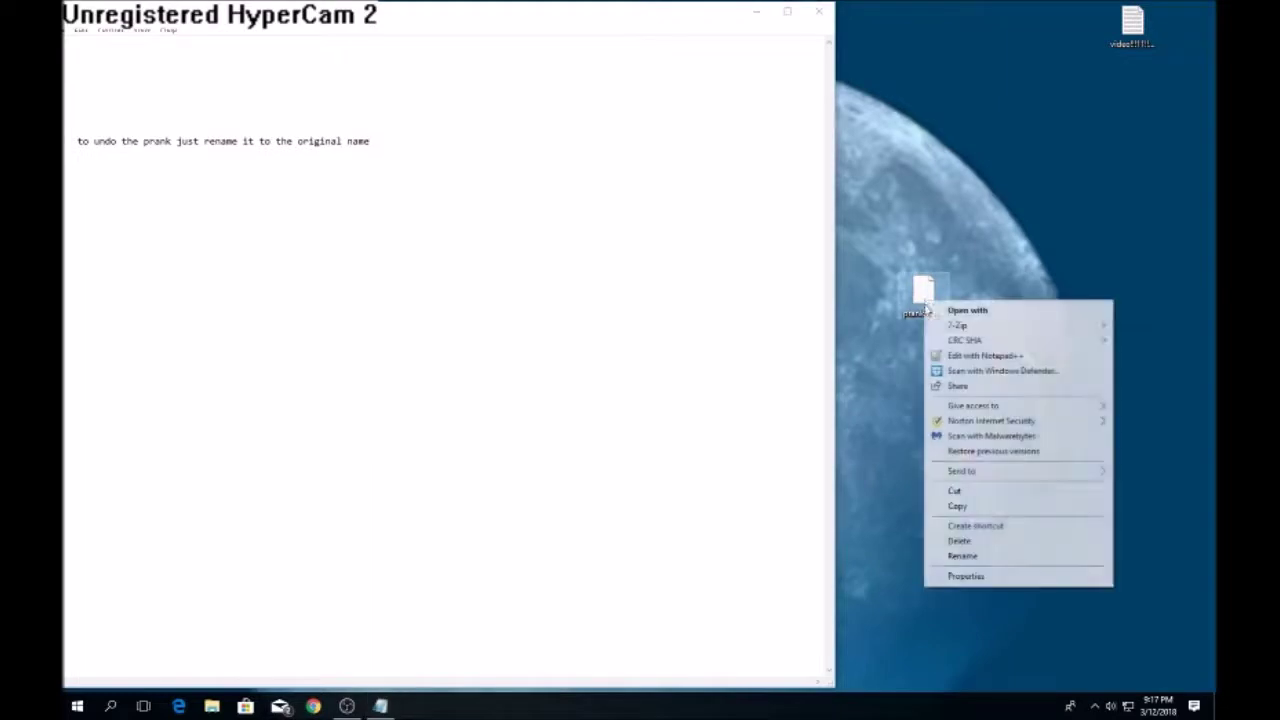
left_click(955, 558)
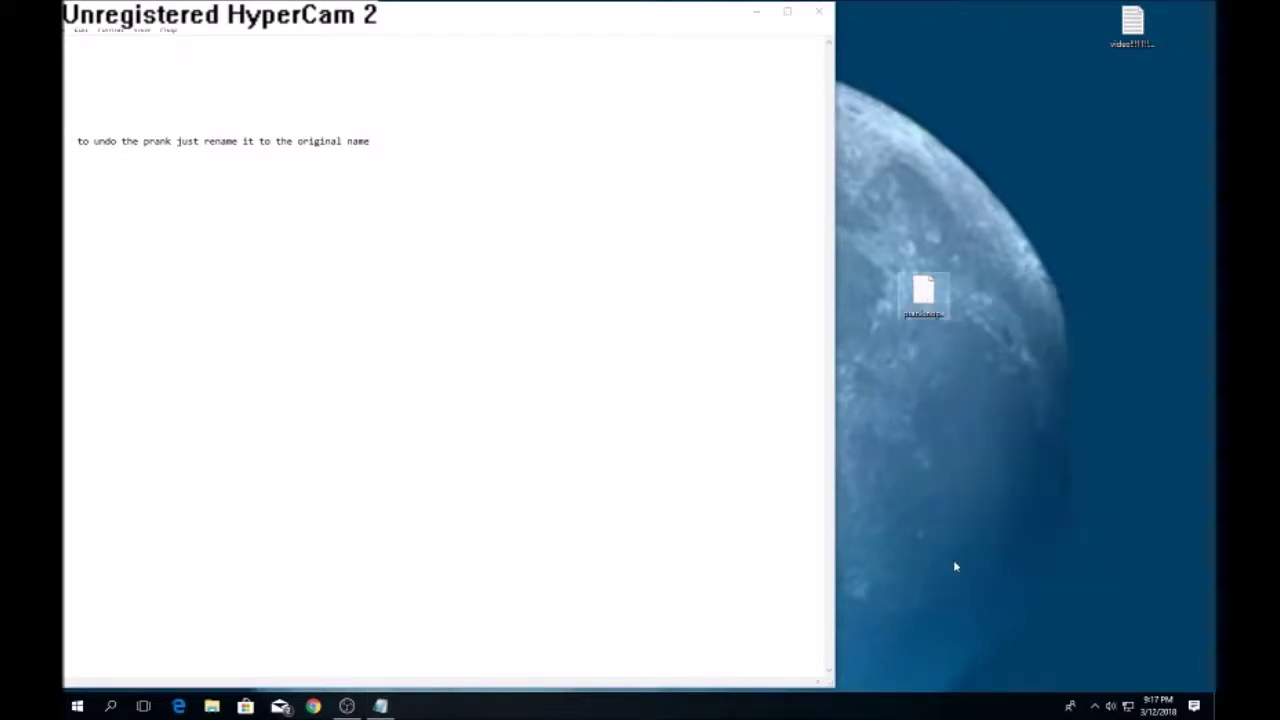
right_click(926, 325)
left_click(925, 310)
right_click(924, 305)
left_click(970, 561)
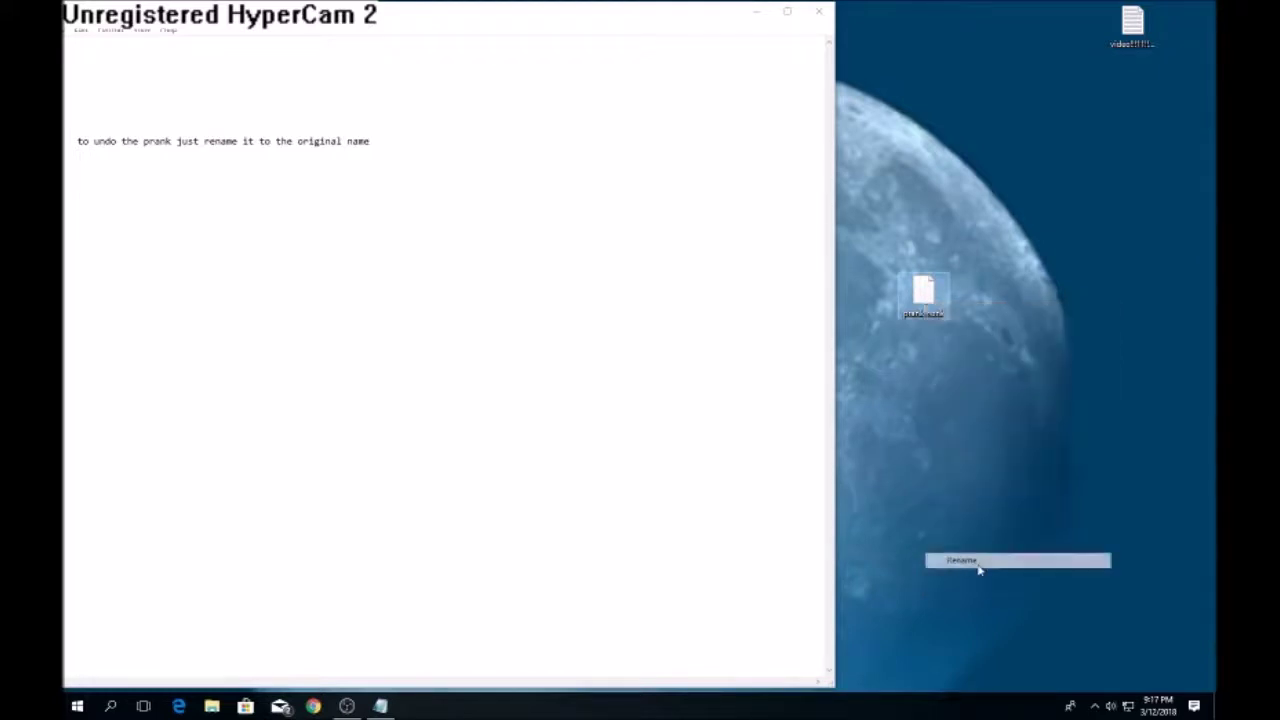
key("End")
key("BackSpace")
key("BackSpace")
key("BackSpace")
key("BackSpace")
key("BackSpace")
type(".txt")
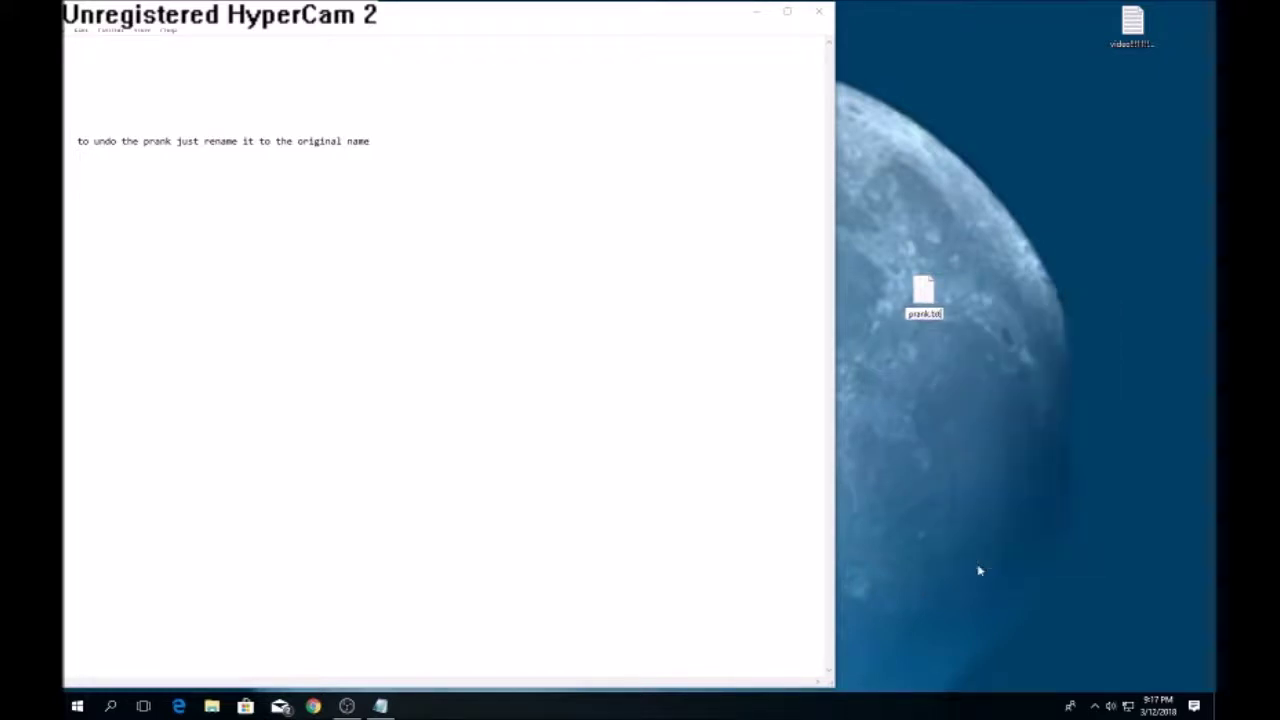
key("Return")
left_click(703, 358)
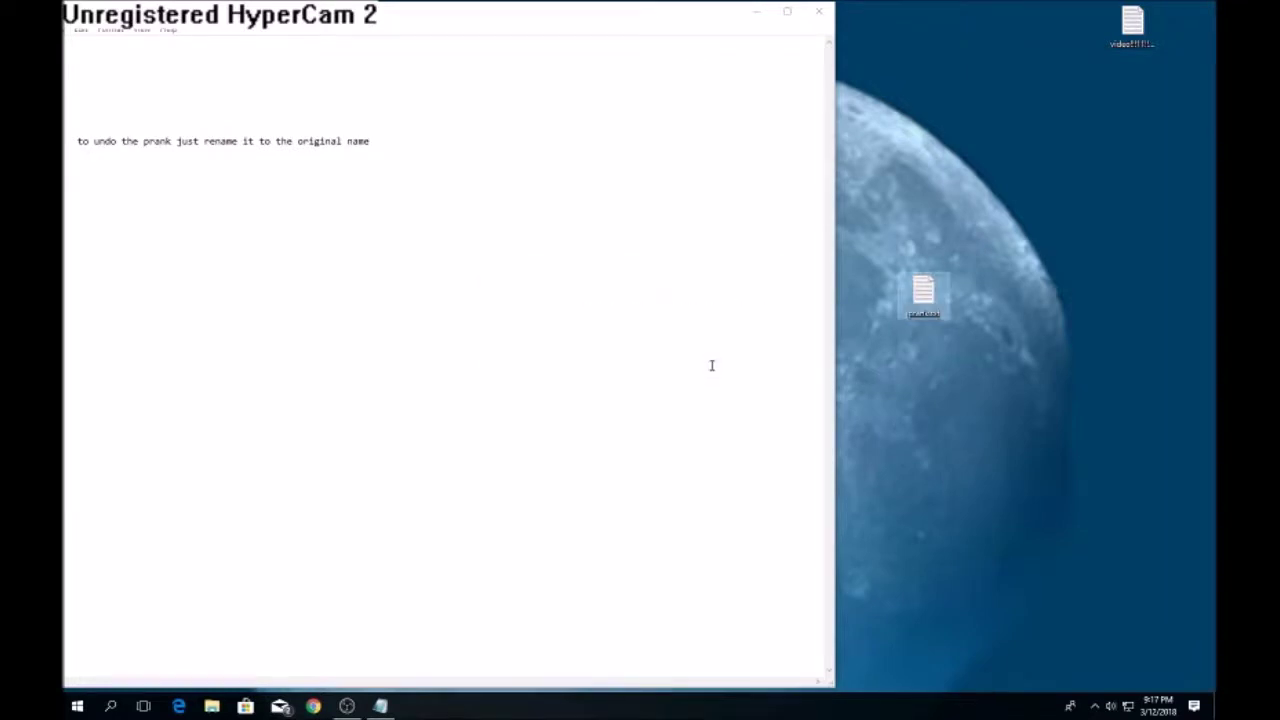
Open the desktop file prank.txt to check its contents, and close it again.
double_click(922, 300)
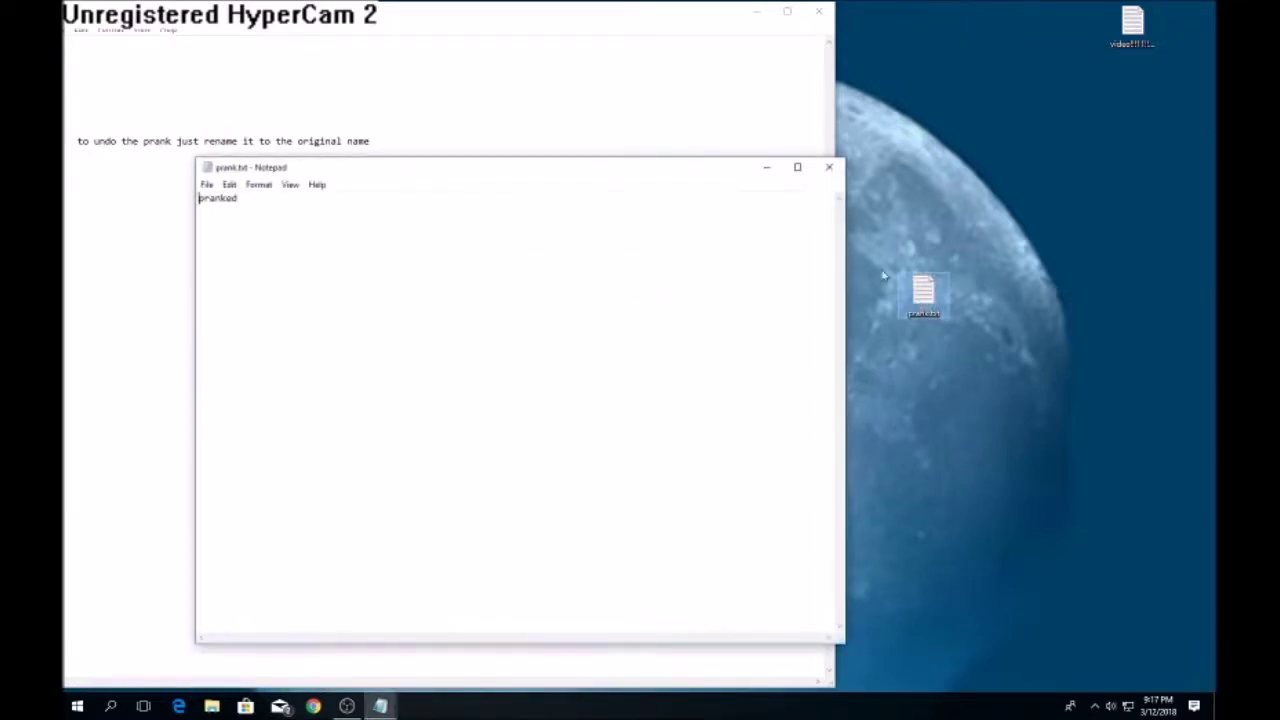
left_click(829, 167)
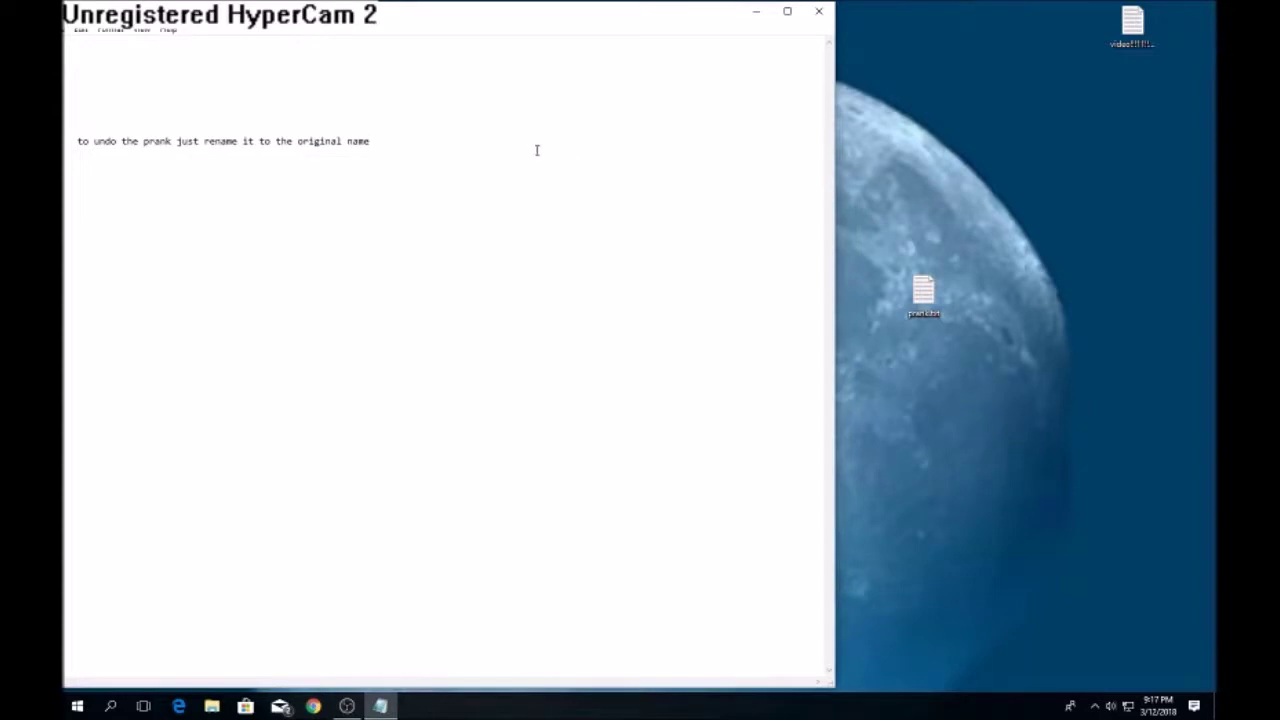
Replace the note's line with "THanks for watching" followed by a long run of exclamation marks mixed with 1s.
key("BackSpace")
key("BackSpace")
key("BackSpace")
key("BackSpace")
key("BackSpace")
key("BackSpace")
key("BackSpace")
key("BackSpace")
key("BackSpace")
key("BackSpace")
key("BackSpace")
key("BackSpace")
key("BackSpace")
key("BackSpace")
key("BackSpace")
key("BackSpace")
key("BackSpace")
key("BackSpace")
key("BackSpace")
key("BackSpace")
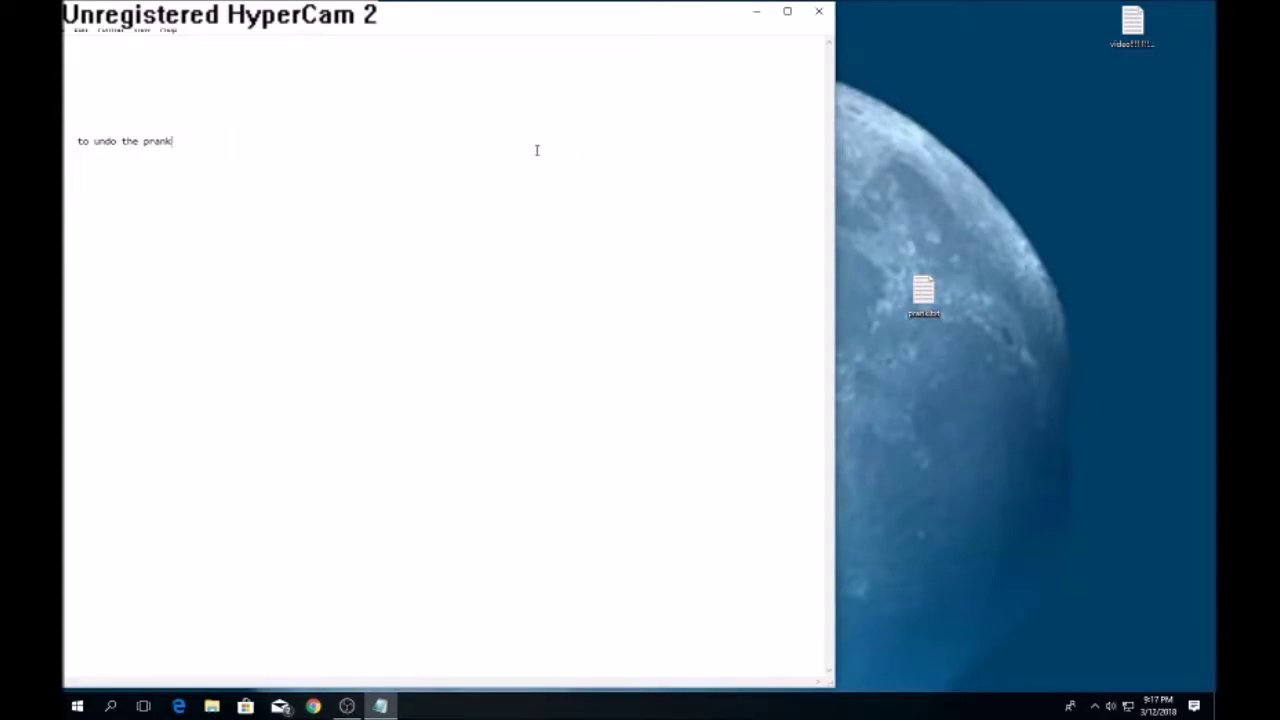
type("thanks")
type("or watching!!!!!!!!!!!!!!!!!!!!1")
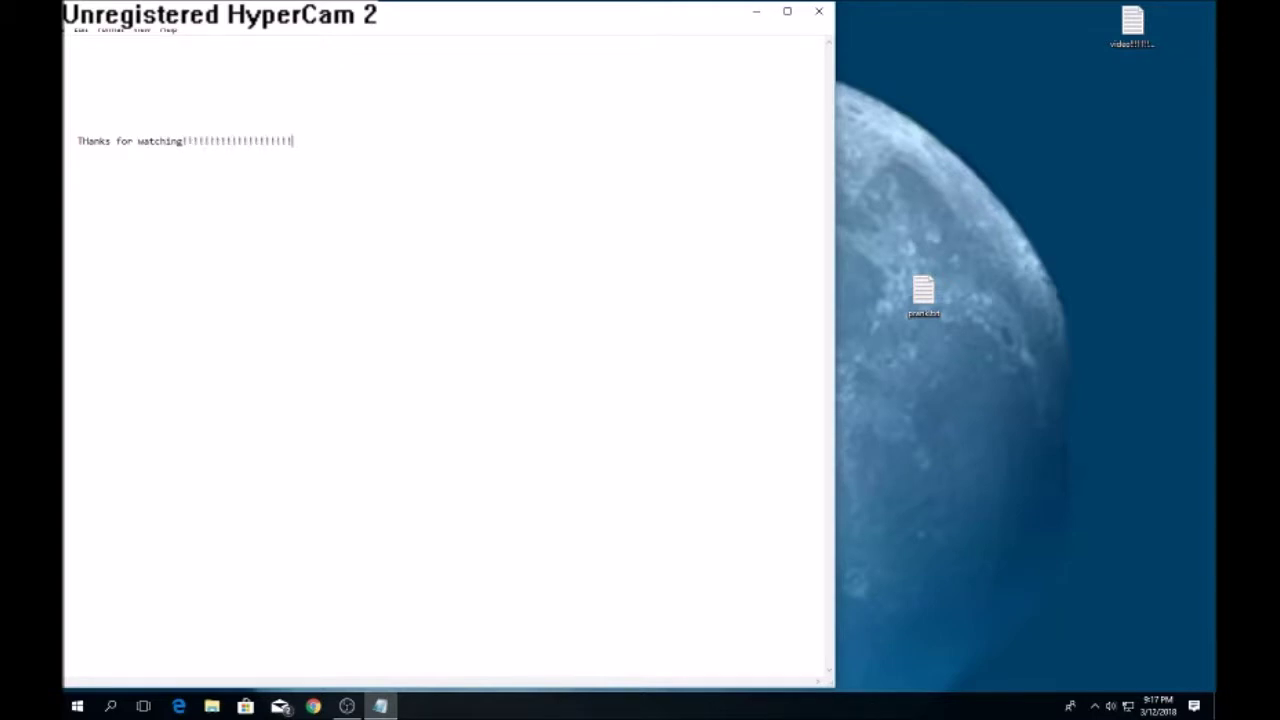
type("!!!111!!1!!")
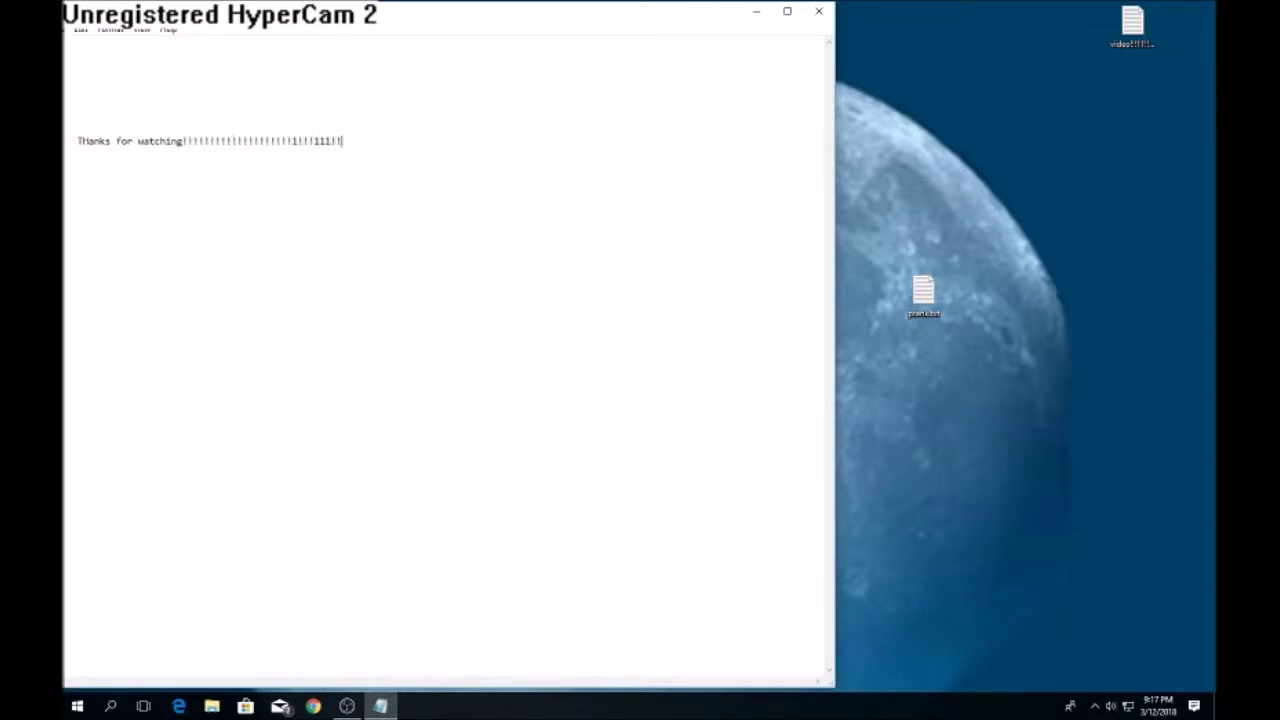